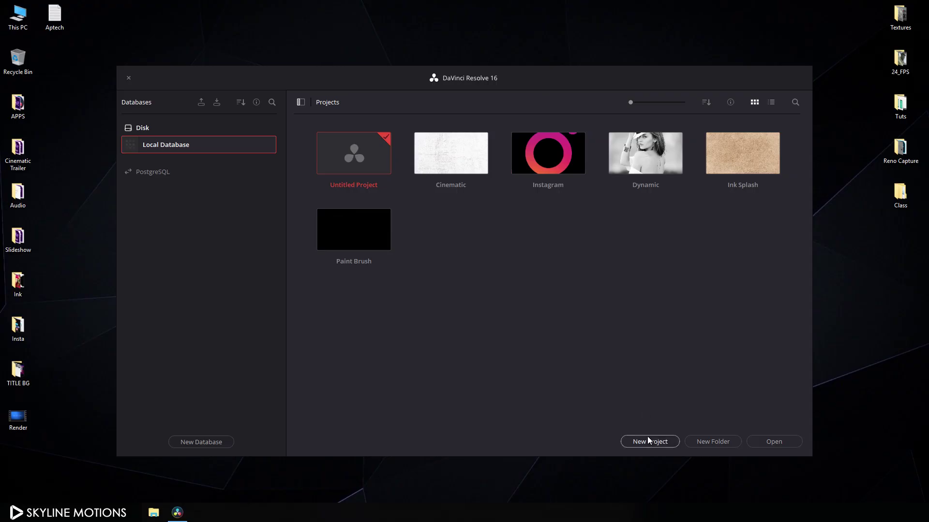
Step: Create a new project named Title
left_click(648, 442)
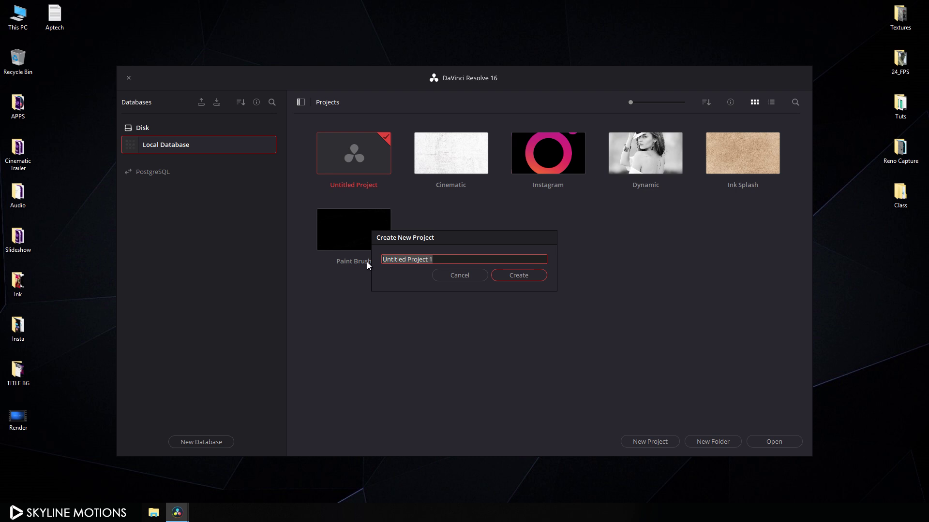
type("T")
left_click(528, 275)
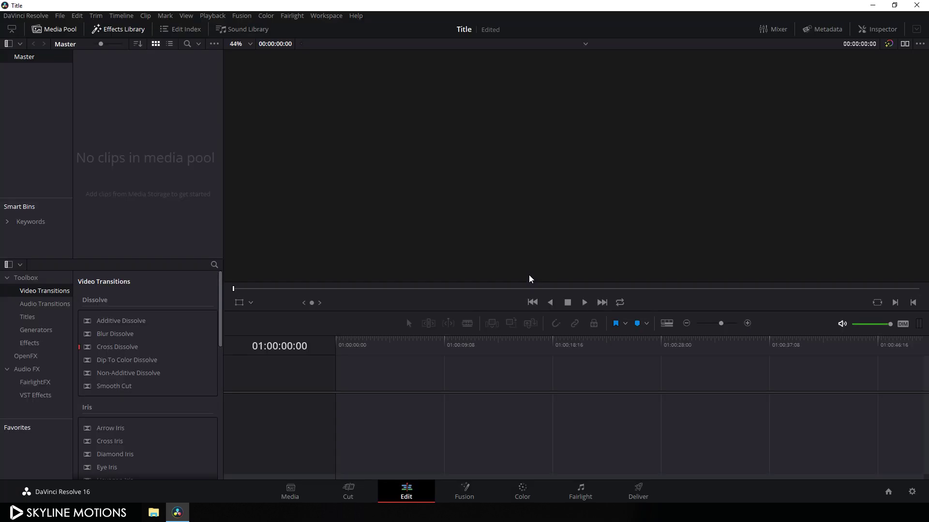
Step: Set the timeline and playback frame rates to 30 fps and save the project settings
left_click(912, 492)
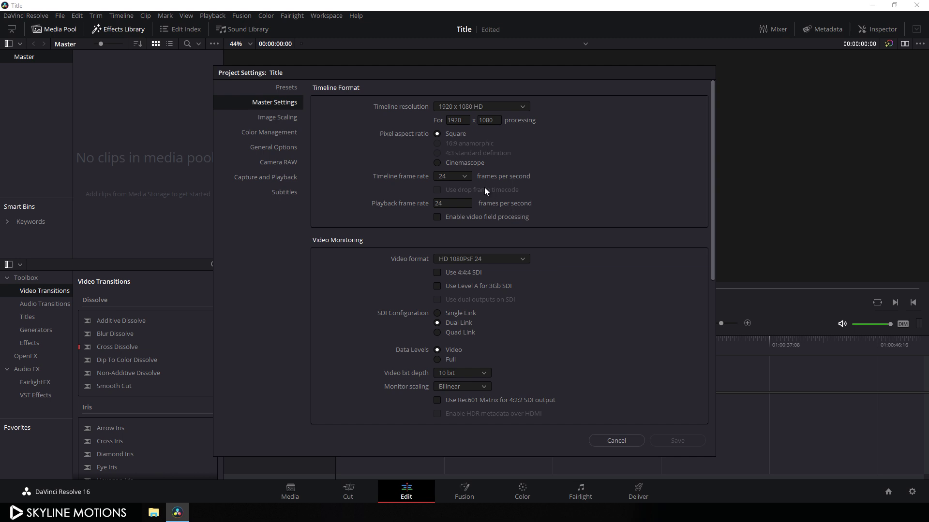
left_click(464, 178)
left_click(452, 254)
left_click(458, 204)
left_click_drag(464, 204, 411, 205)
type("30")
left_click(673, 438)
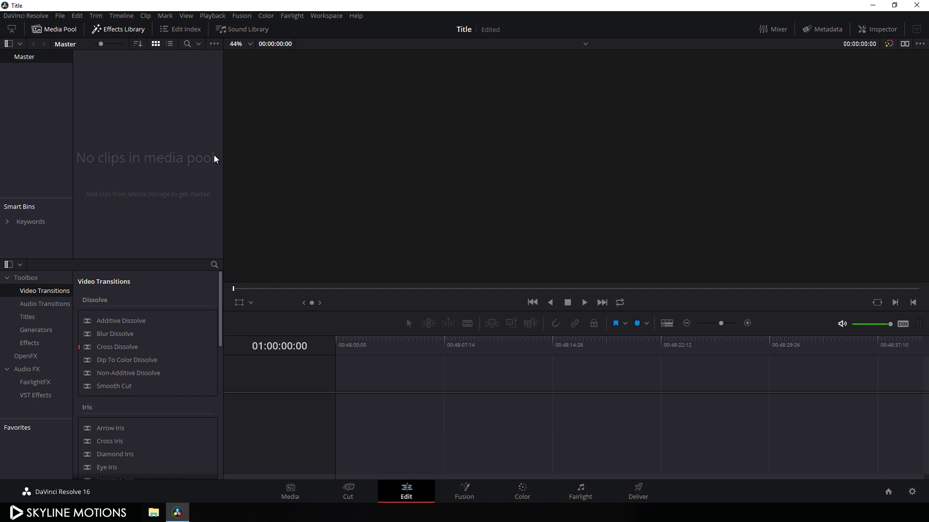
Step: Import Traffic - 6457.mp4 without changing the frame rate and place it on a new timeline
right_click(161, 128)
left_click(186, 194)
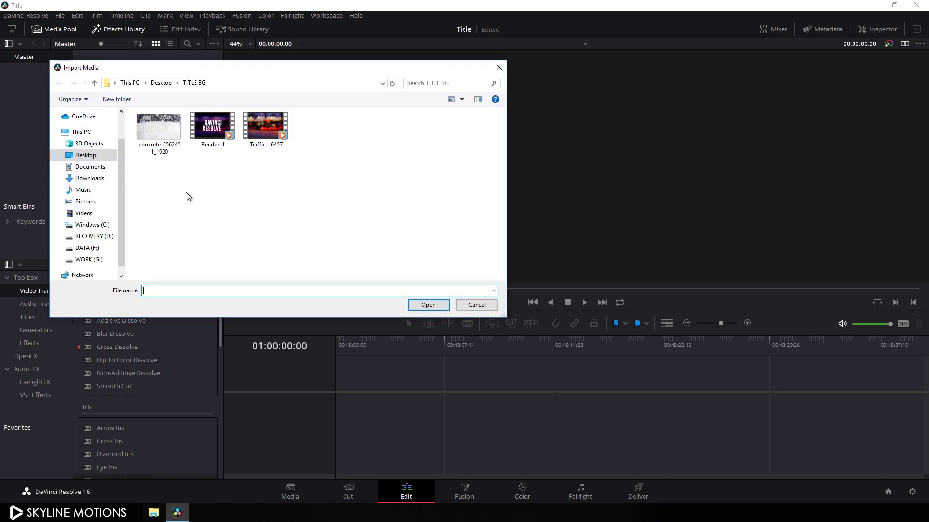
left_click(278, 135)
left_click(427, 304)
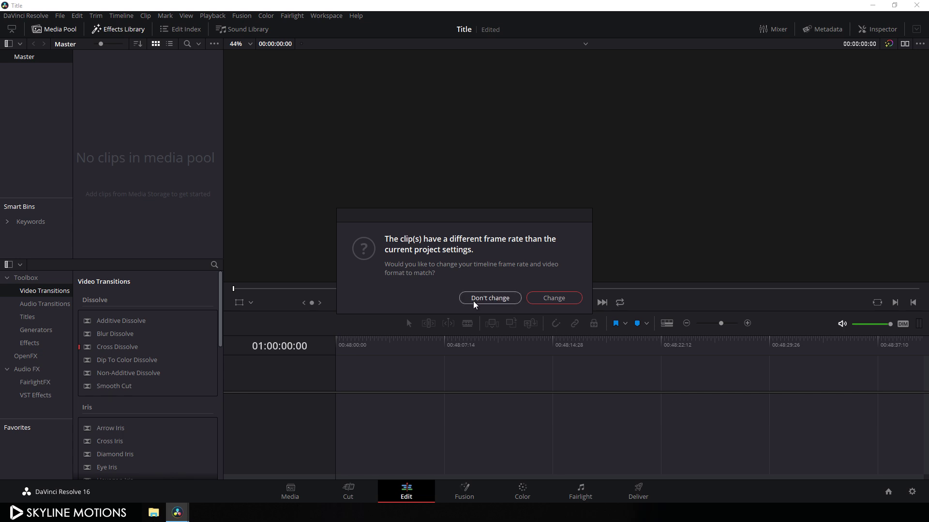
left_click(486, 299)
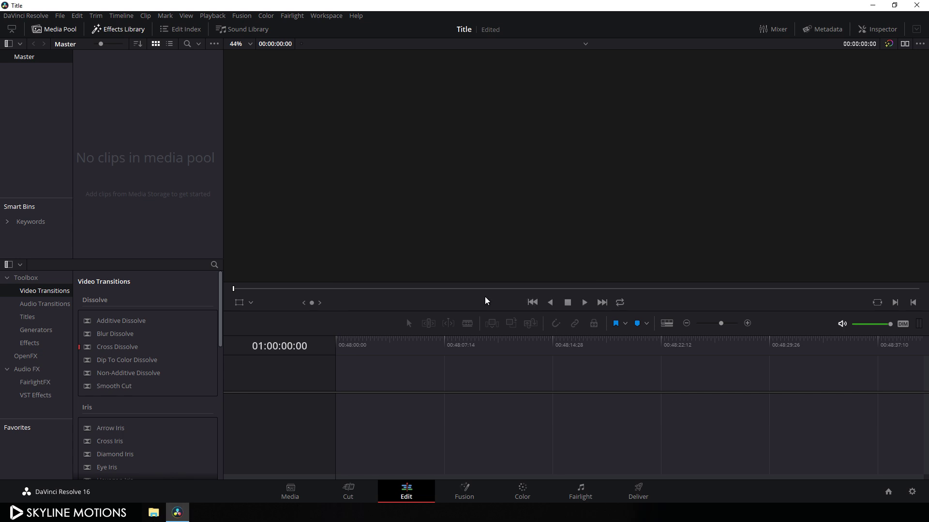
left_click_drag(104, 80, 338, 393)
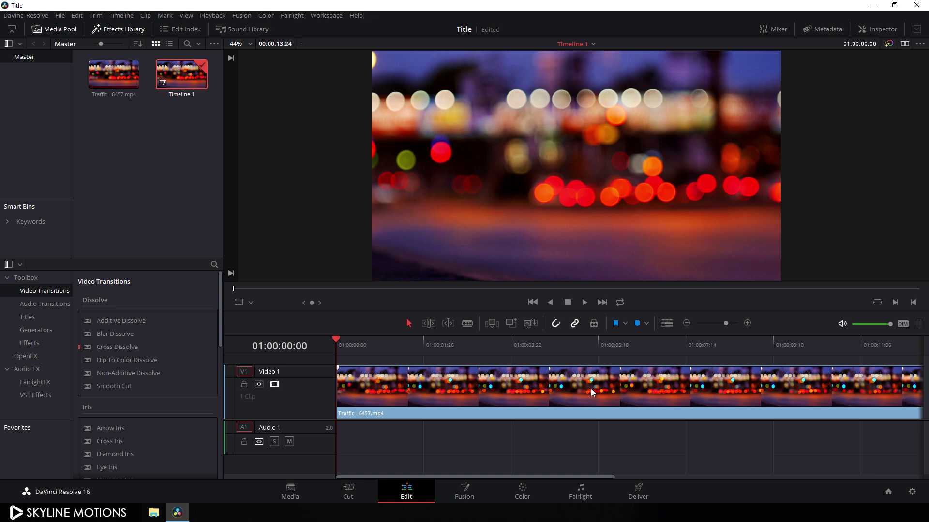
Step: Trim the Traffic clip to five seconds by splitting at 01:00:05:00 and deleting the tail
left_click_drag(339, 341, 570, 358)
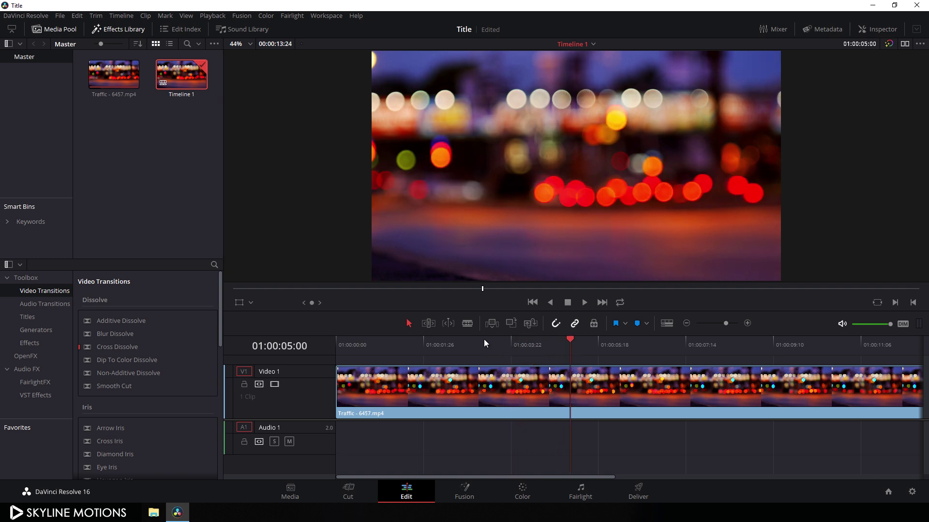
left_click(467, 323)
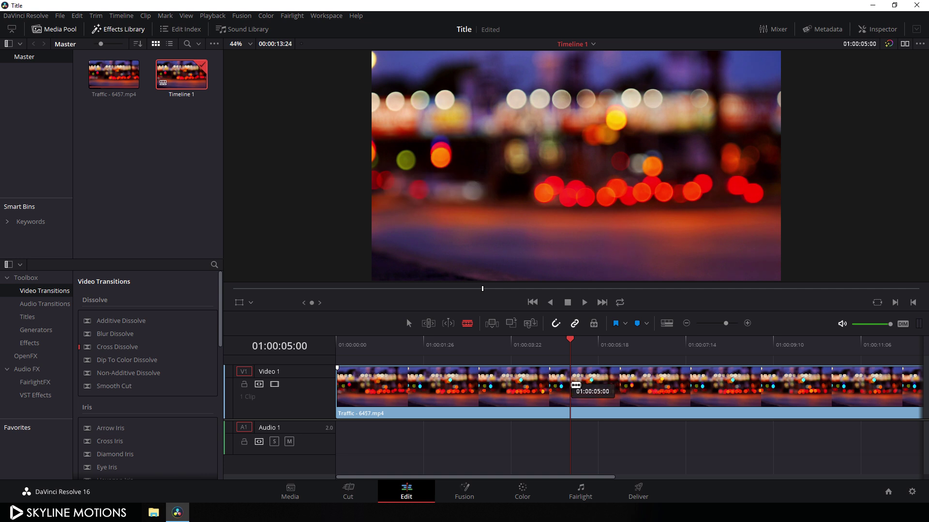
key("ctrl+b")
left_click(408, 323)
left_click(650, 390)
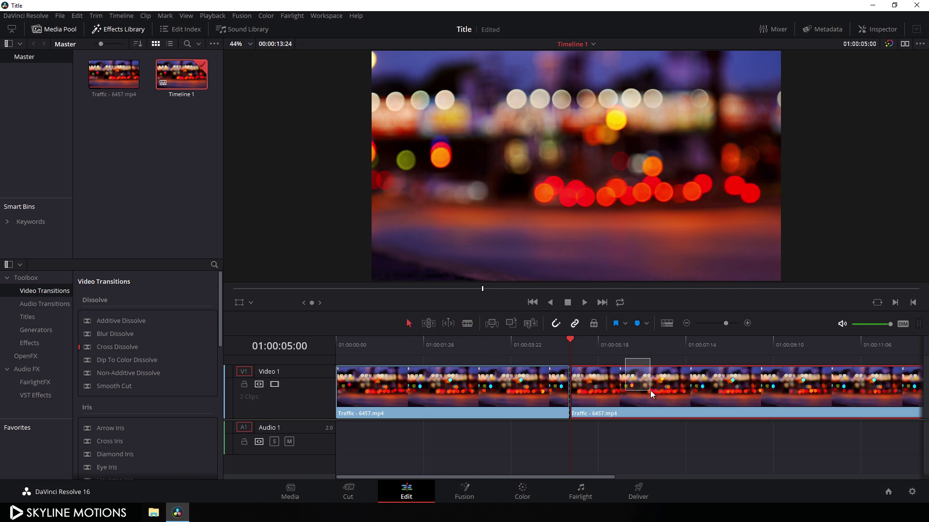
key("Delete")
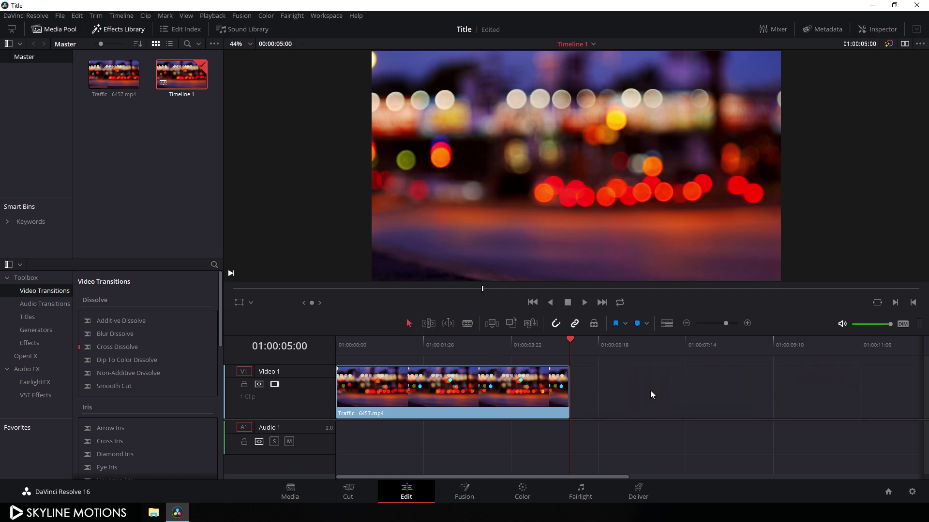
left_click_drag(541, 351, 471, 356)
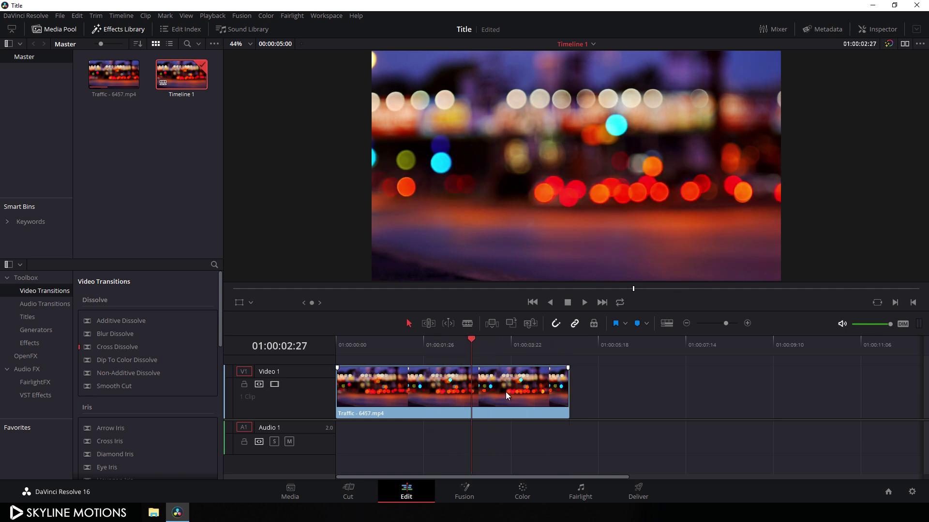
Step: Make the trimmed clip a compound clip named Clip 1 and open it in Fusion
right_click(505, 388)
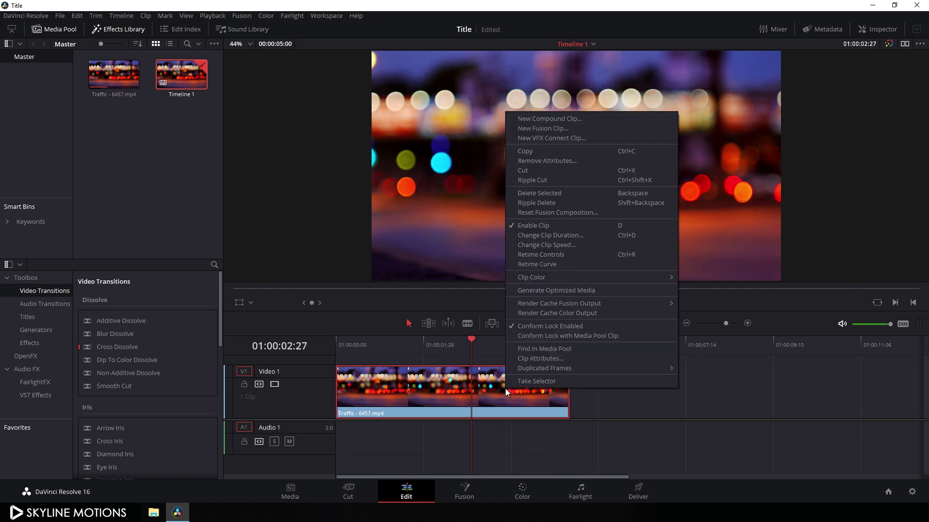
left_click(541, 120)
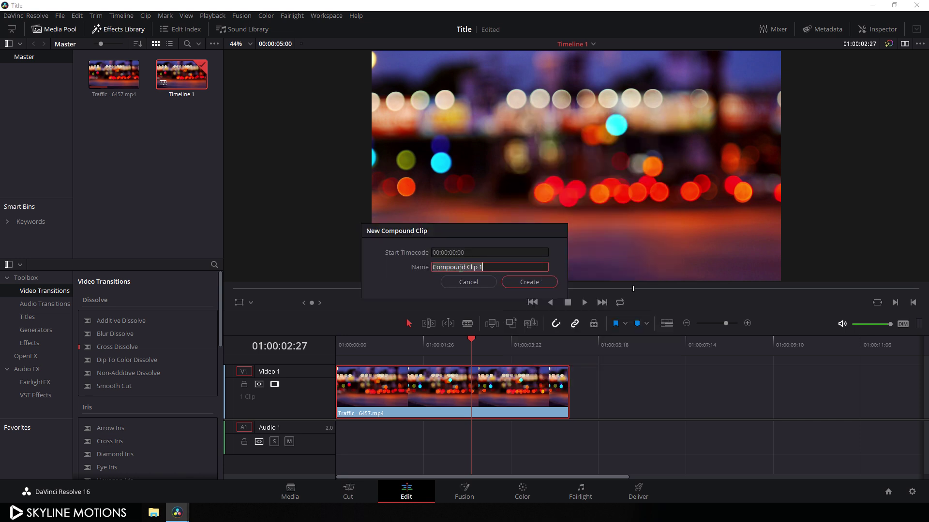
left_click(467, 268)
left_click_drag(467, 267, 389, 272)
key("BackSpace")
left_click(538, 281)
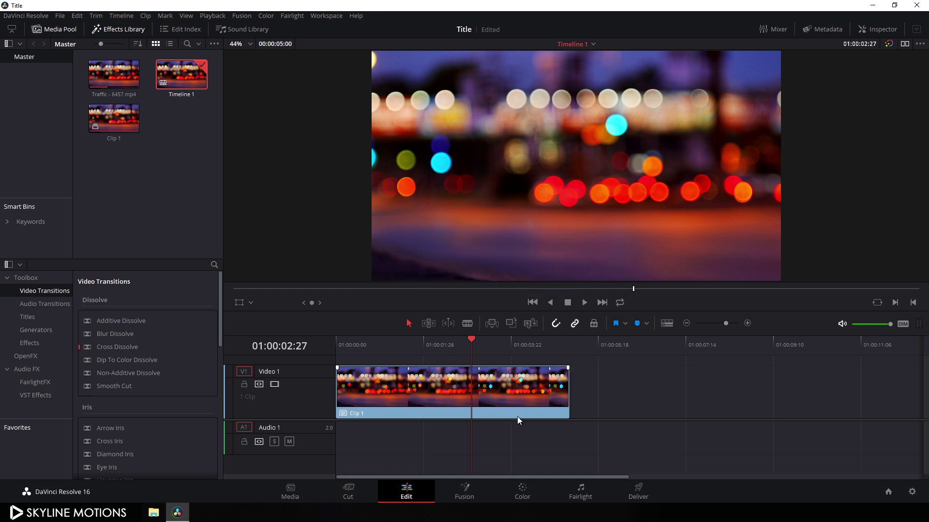
left_click(464, 492)
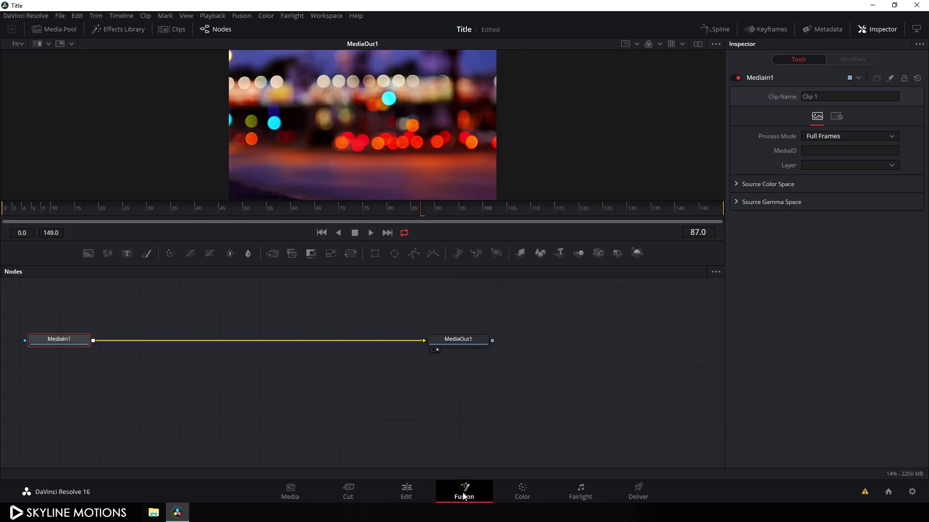
Step: Rearrange the MediaIn1 and MediaOut1 nodes, view MediaIn1, and enlarge the viewer
left_click_drag(75, 344, 124, 368)
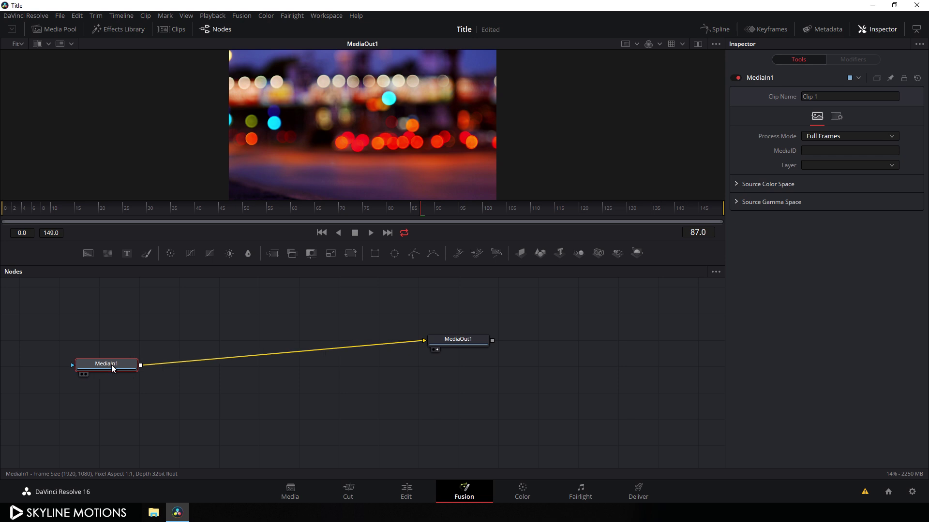
left_click_drag(467, 341, 330, 169)
left_click(284, 330)
left_click_drag(330, 243, 332, 272)
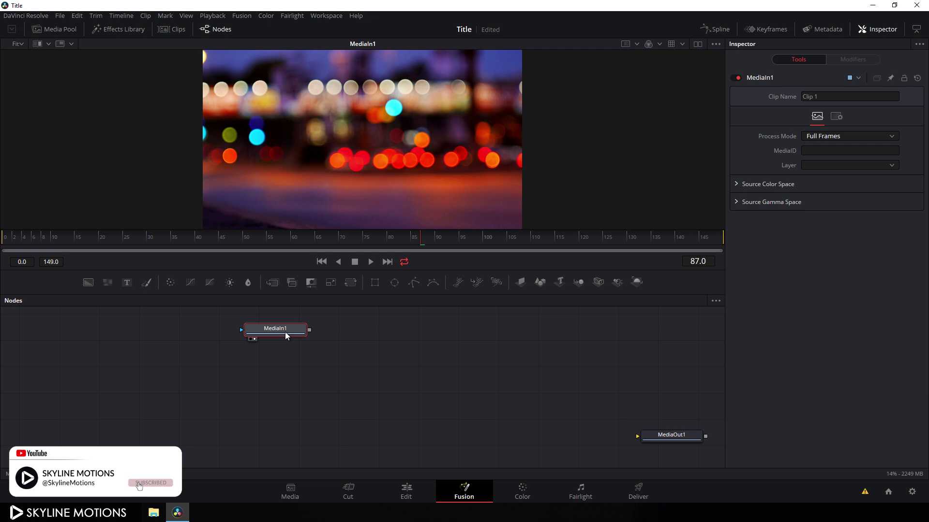
Step: Rename MediaIn1 to BG and add a Color Corrector node after it
key("F2")
left_click(444, 270)
key("ctrl+a")
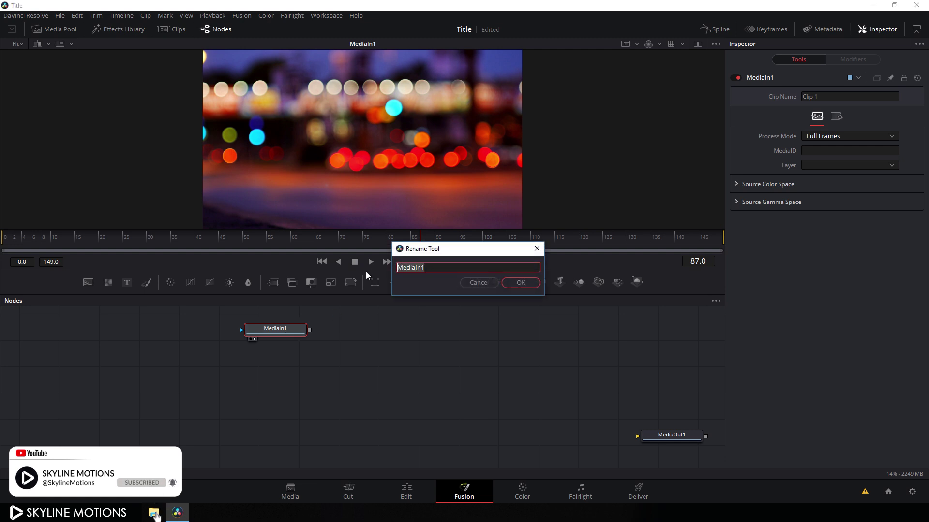
key("BackSpace")
type("BG")
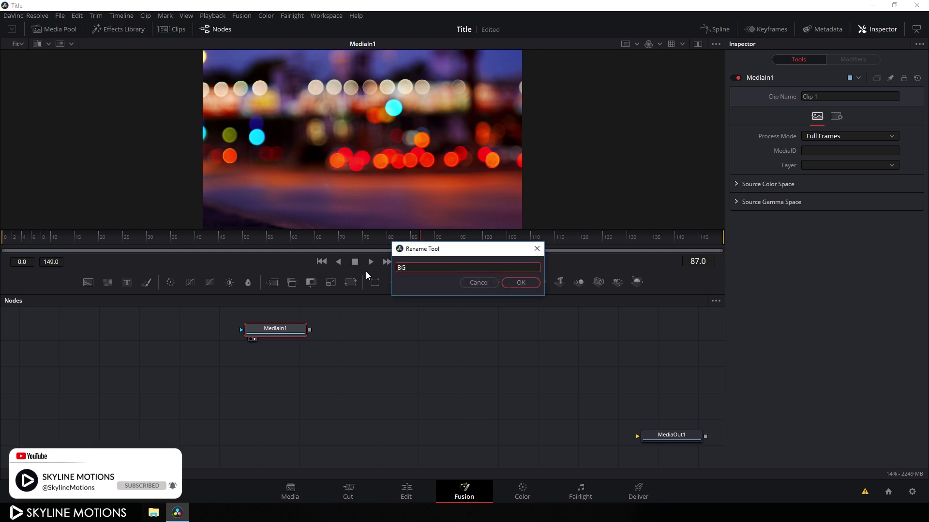
left_click(521, 283)
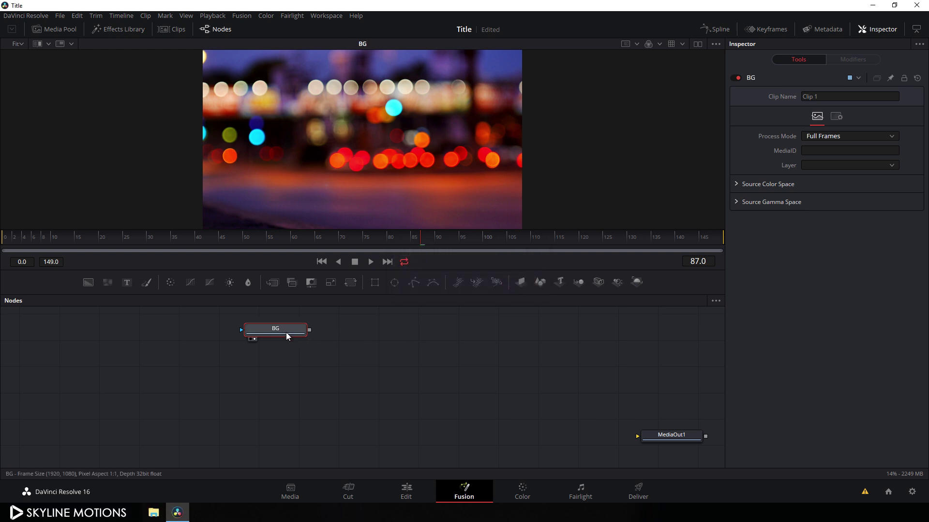
left_click_drag(286, 332, 235, 364)
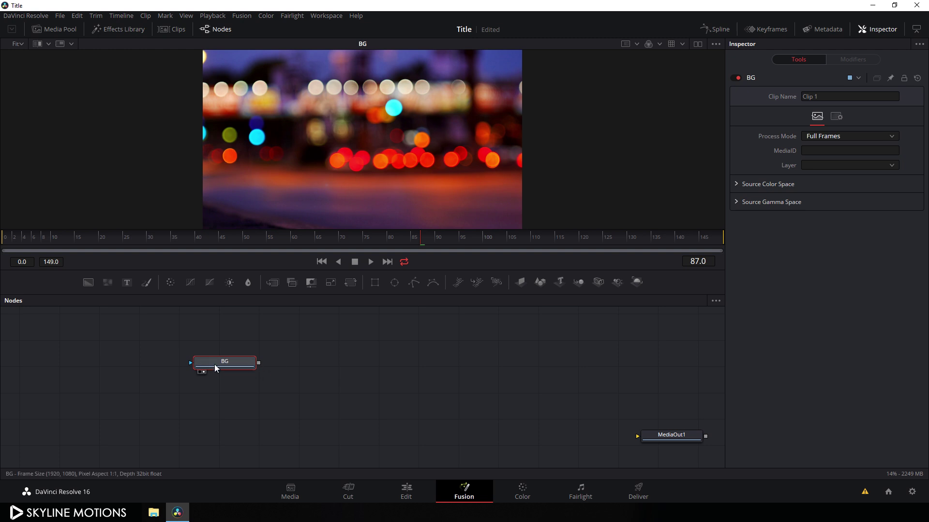
left_click(169, 285)
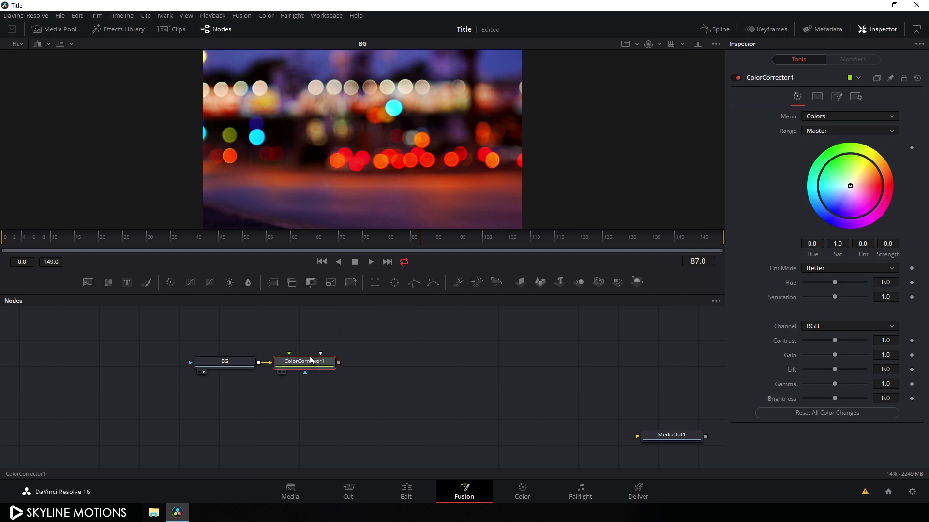
Step: View the colour corrector's output and rename the node Color
left_click_drag(300, 366, 326, 141)
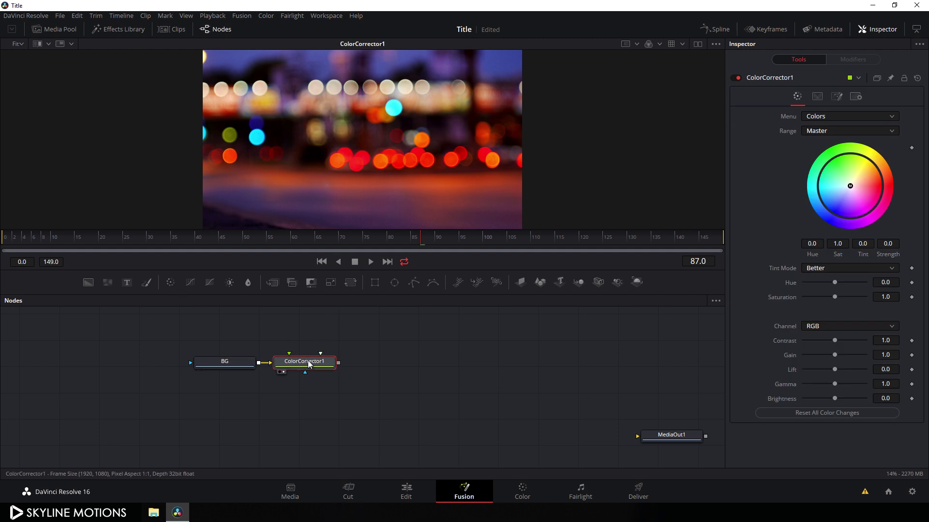
key("F2")
type("Color")
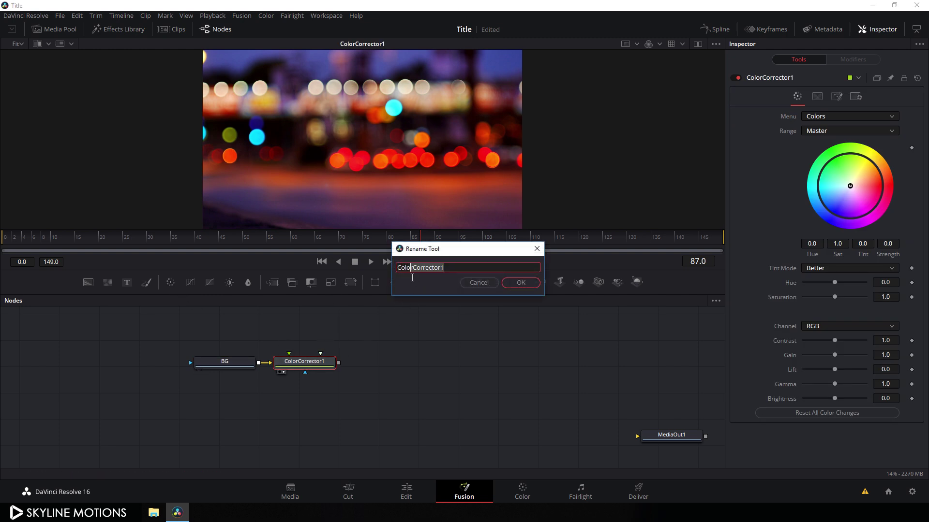
left_click(516, 283)
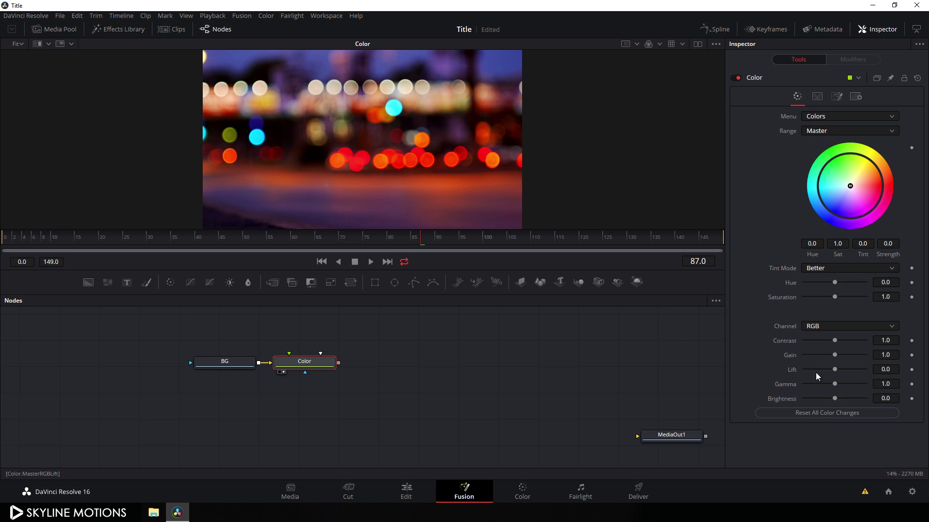
Step: Set the colour corrector Gain to 0.75 and Hue to -0.05
left_click_drag(837, 356, 827, 356)
left_click(887, 358)
key("BackSpace")
key("BackSpace")
key("BackSpace")
key("BackSpace")
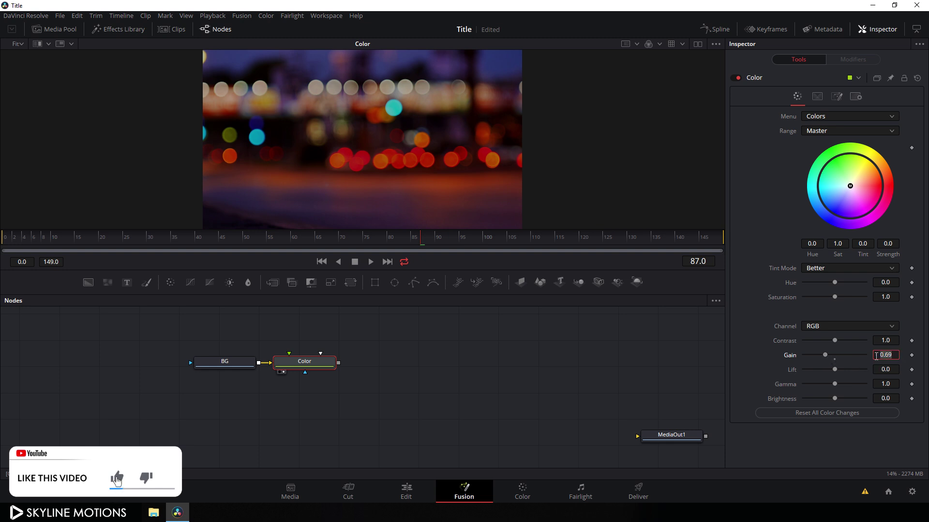
type(".75")
key("Tab")
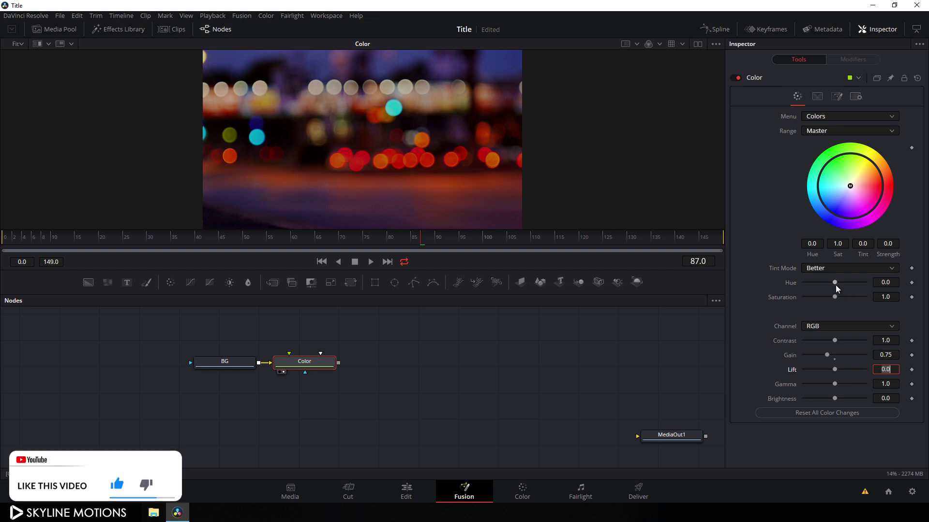
left_click_drag(835, 285, 831, 284)
left_click(897, 283)
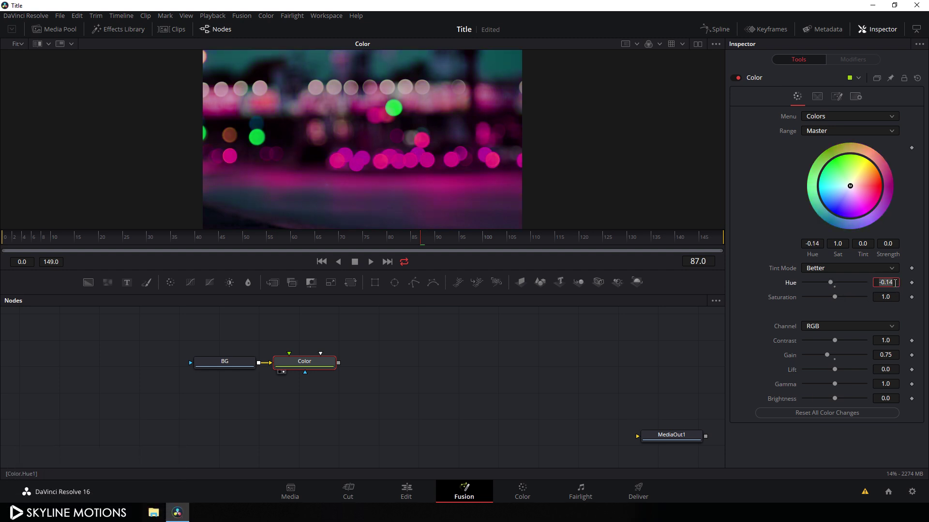
type("-0.05")
key("Tab")
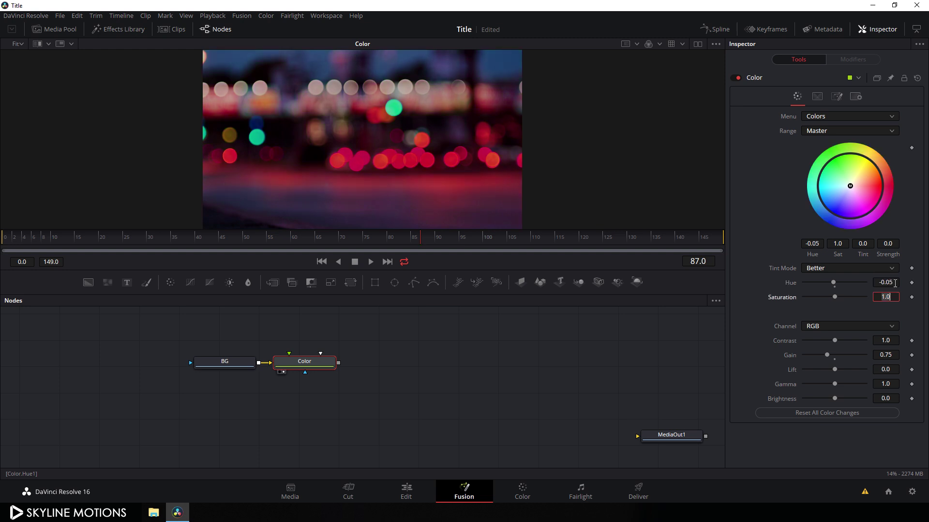
Step: Switch the corrector to Levels mode with a gamma of 0.5
left_click(822, 118)
left_click(823, 140)
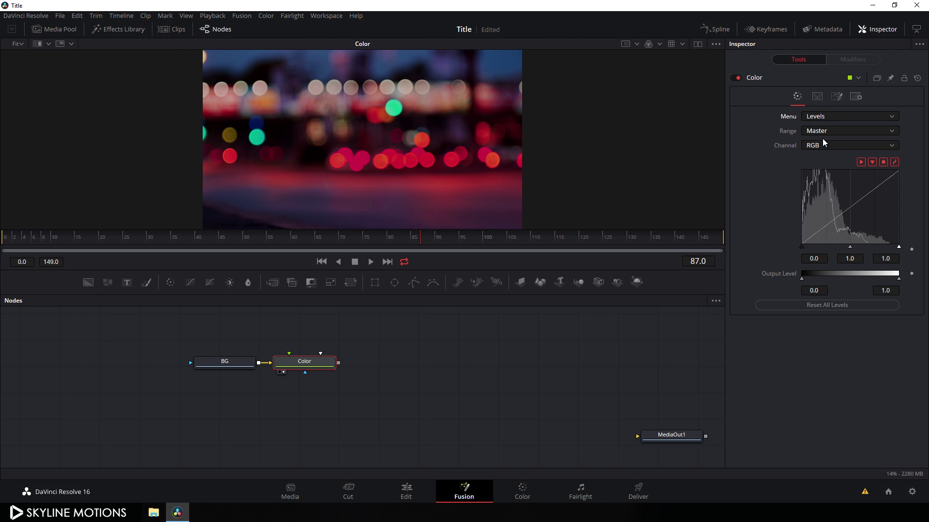
left_click(851, 259)
type("0.5")
key("Tab")
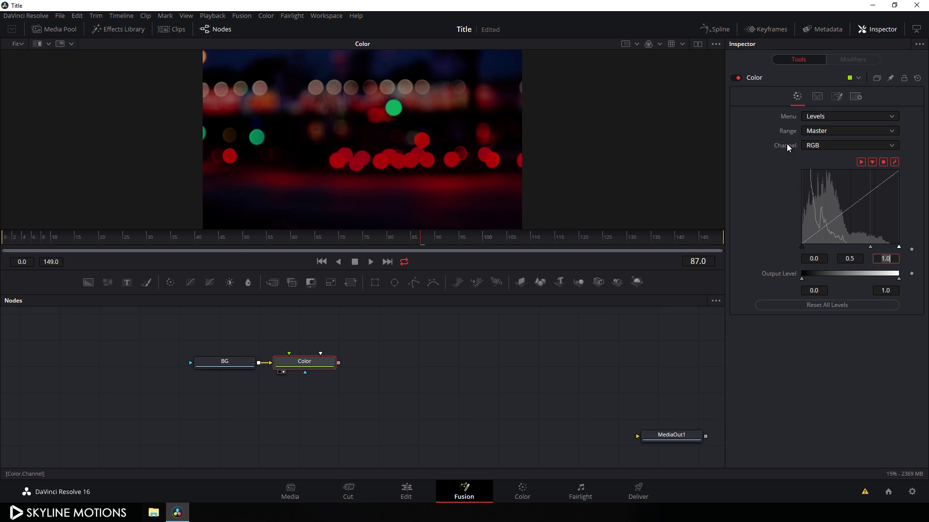
Step: Set the Blue channel Levels gamma to 2.0 for a purple tint
left_click(829, 145)
left_click(814, 190)
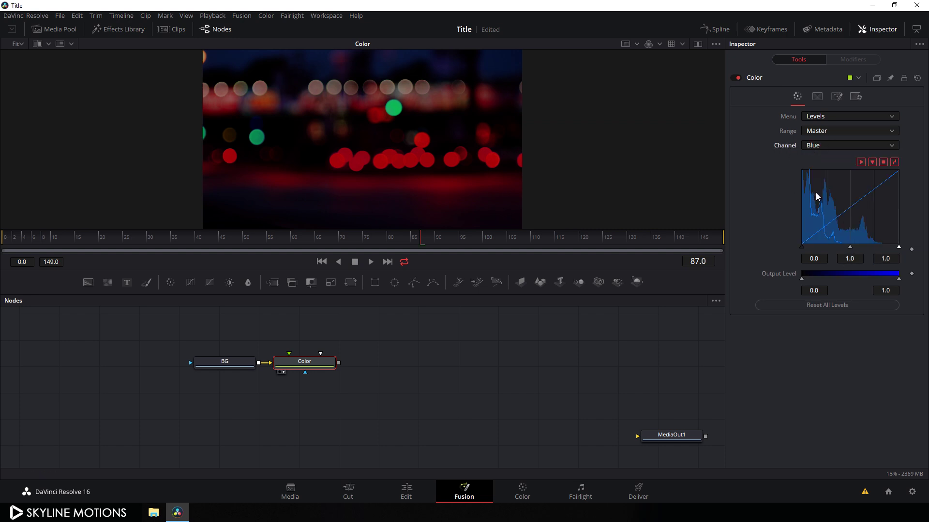
left_click_drag(850, 247, 830, 248)
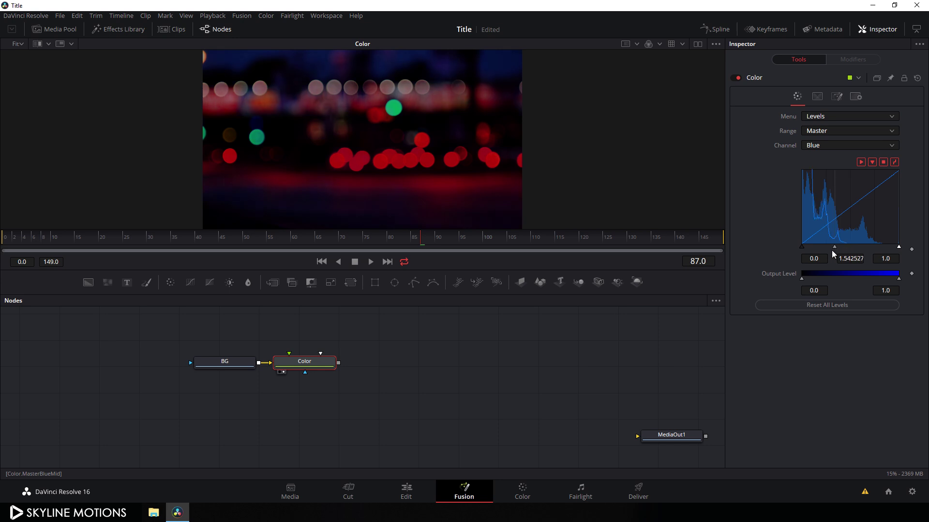
left_click(850, 260)
type("2")
key("Tab")
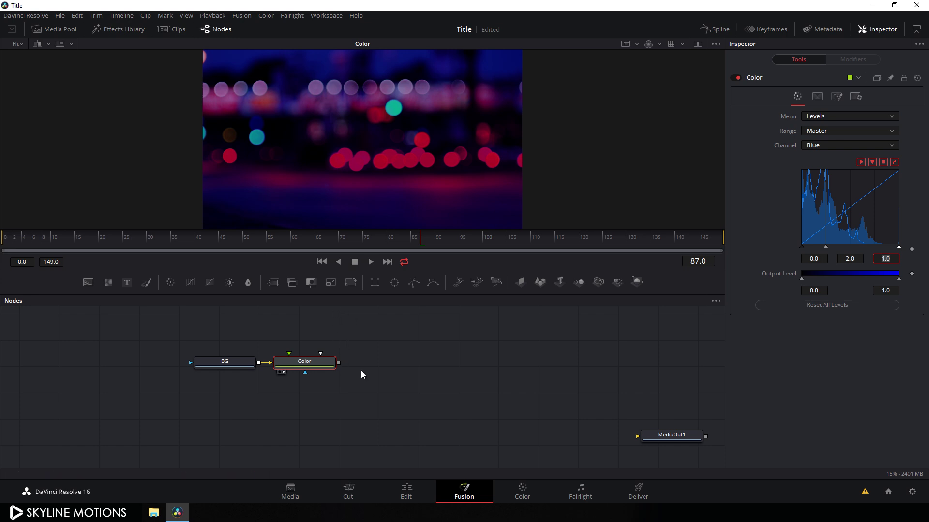
left_click(312, 366)
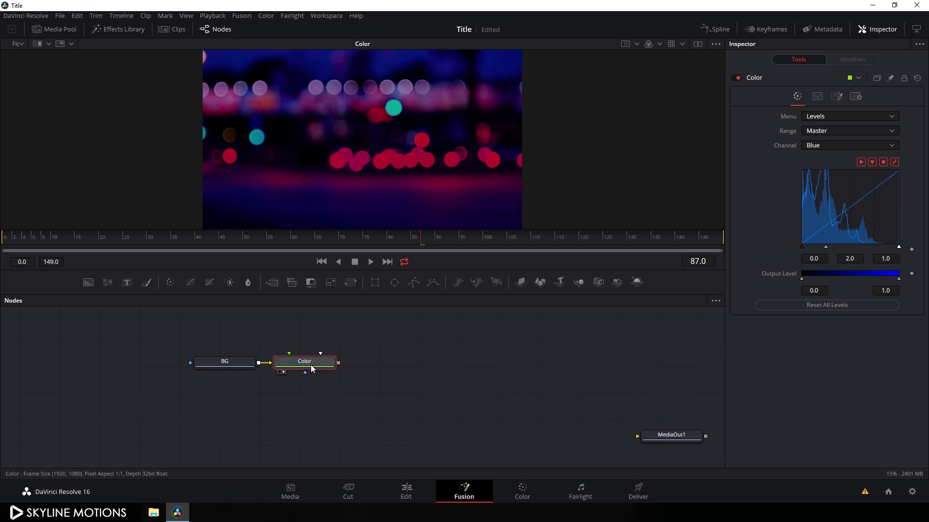
key("shift+space")
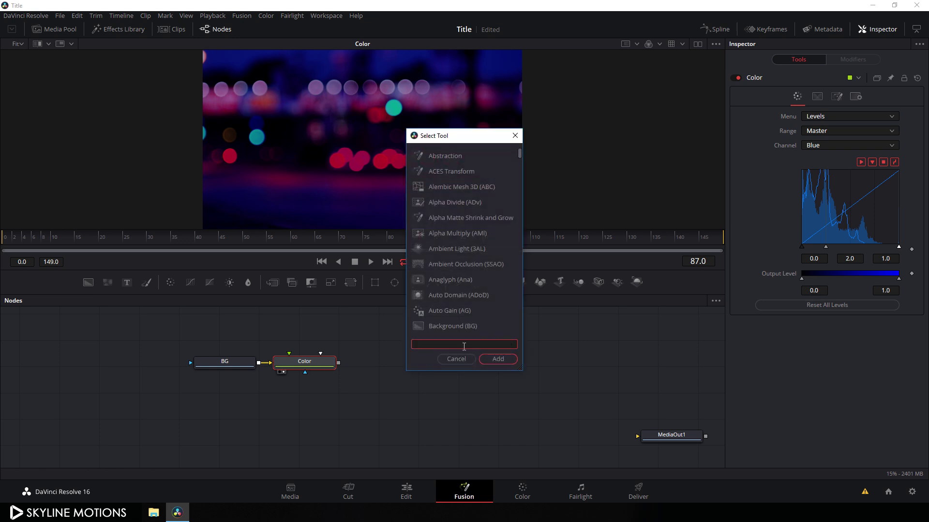
Step: Add a Directional Blur after the Color node and rename it Blur
type("dire")
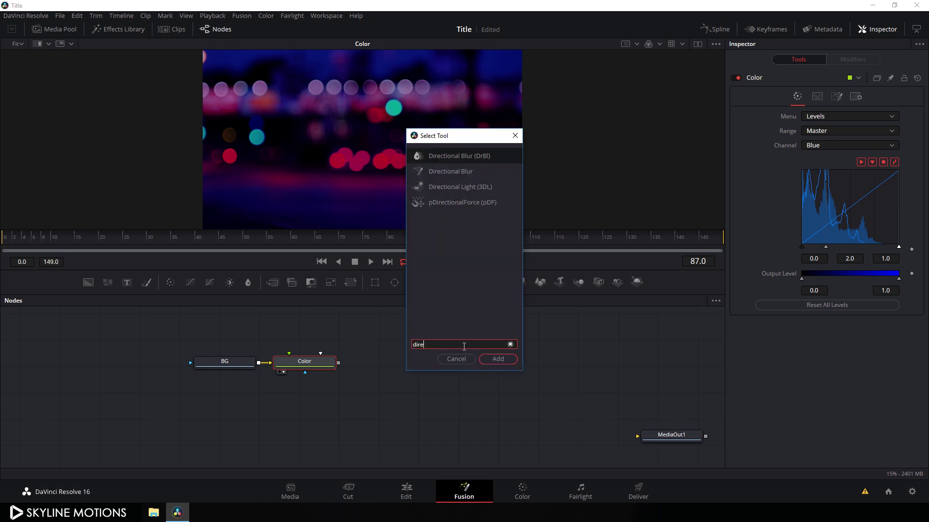
left_click(456, 173)
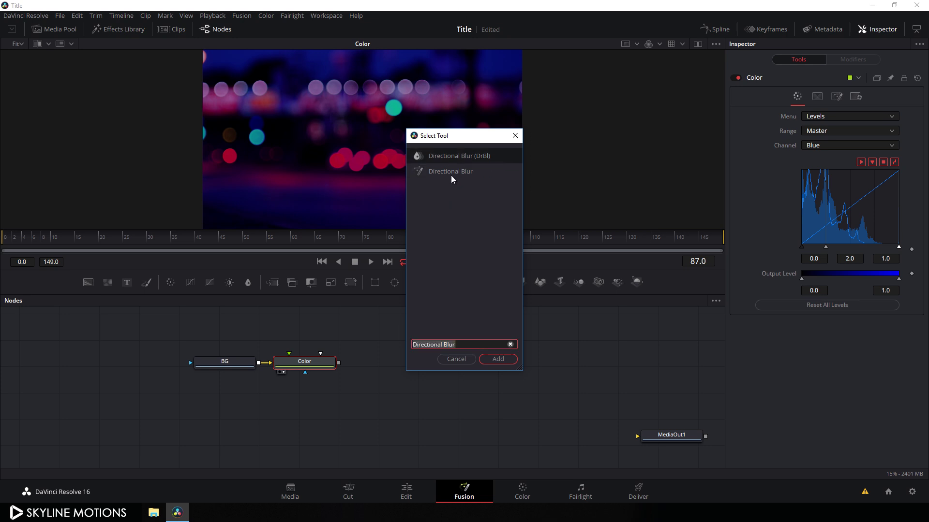
left_click(504, 364)
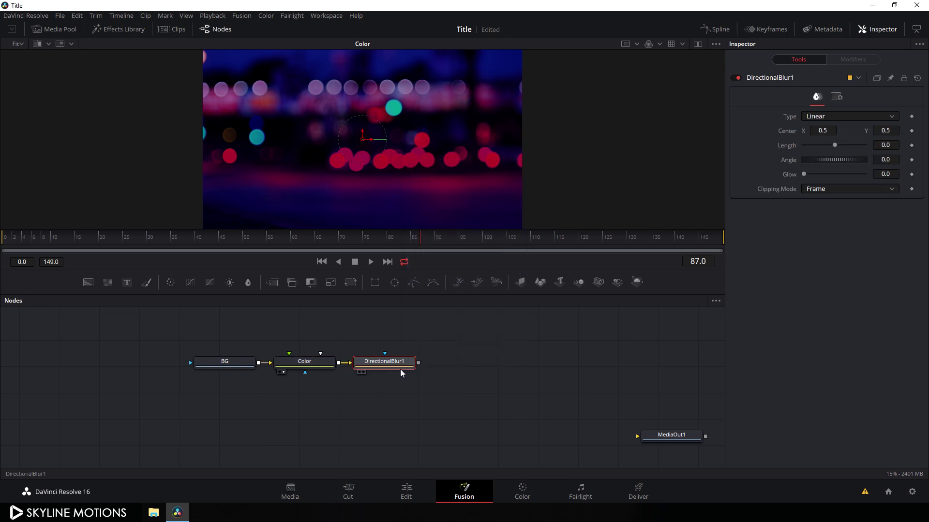
key("F2")
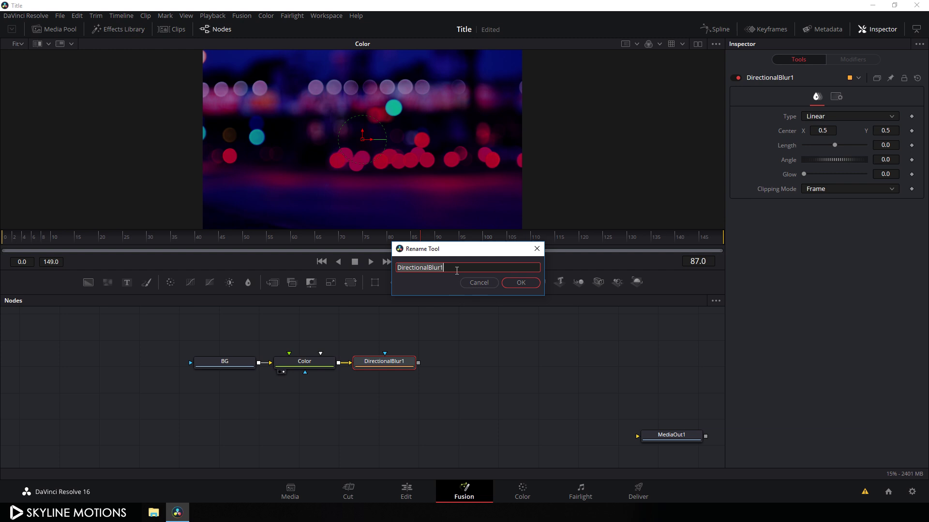
left_click_drag(429, 268, 370, 273)
key("BackSpace")
key("BackSpace")
left_click(519, 283)
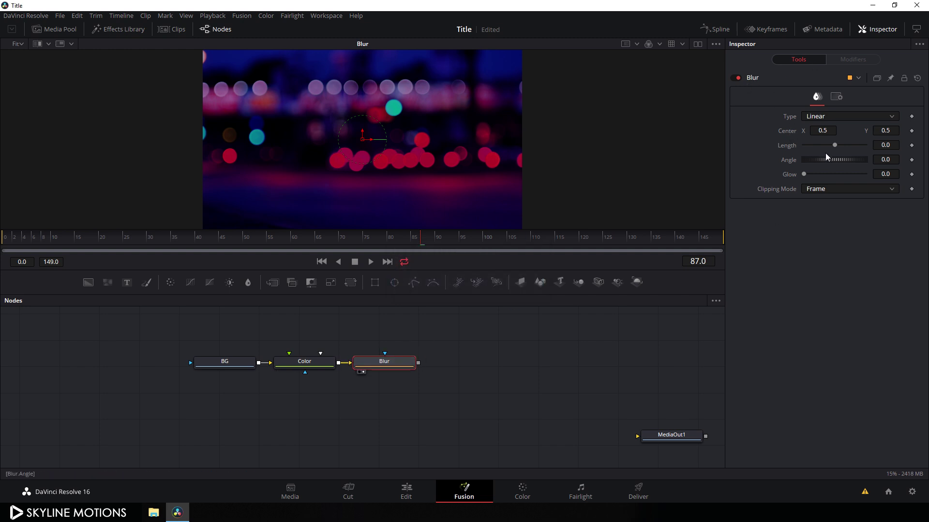
Step: Set the Blur node's Length to 0.075
left_click_drag(834, 146, 854, 146)
double_click(883, 144)
type("0.075")
key("Tab")
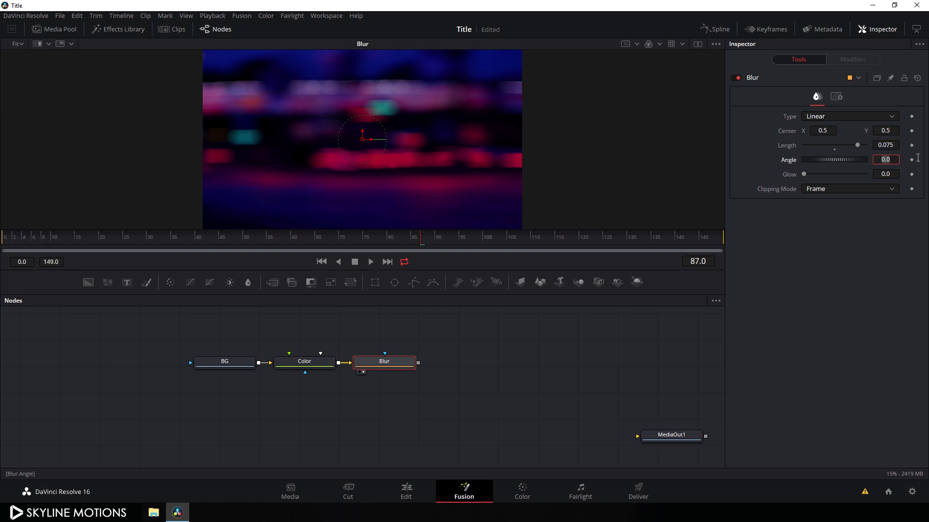
Step: Clear the node selection and add a new Text node to the composition
left_click_drag(415, 328, 414, 352)
left_click(414, 352)
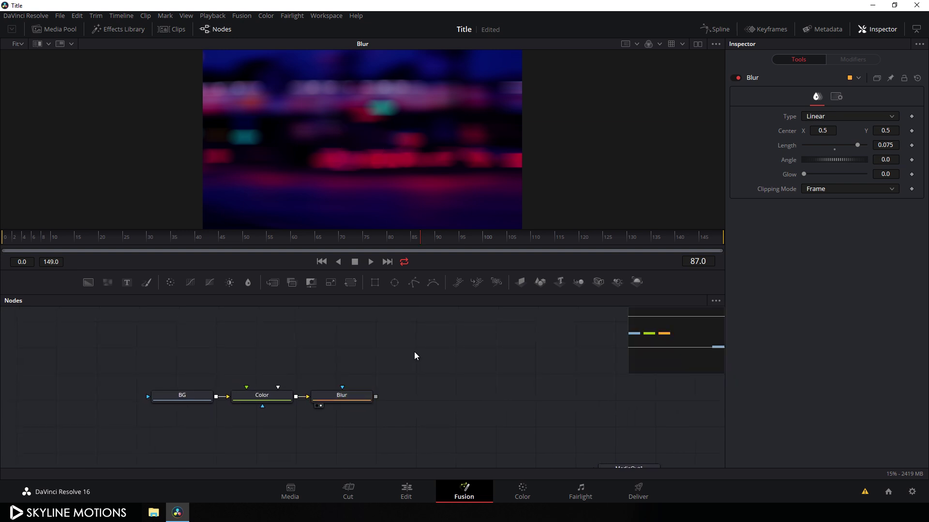
left_click_drag(124, 285, 350, 350)
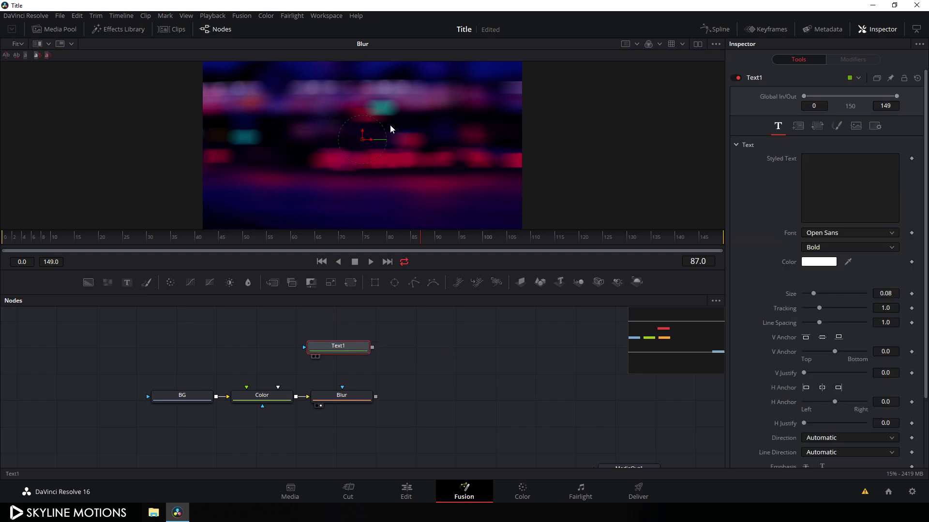
Step: View the text node and enter DAVINCI as its styled text
key("1")
left_click(833, 170)
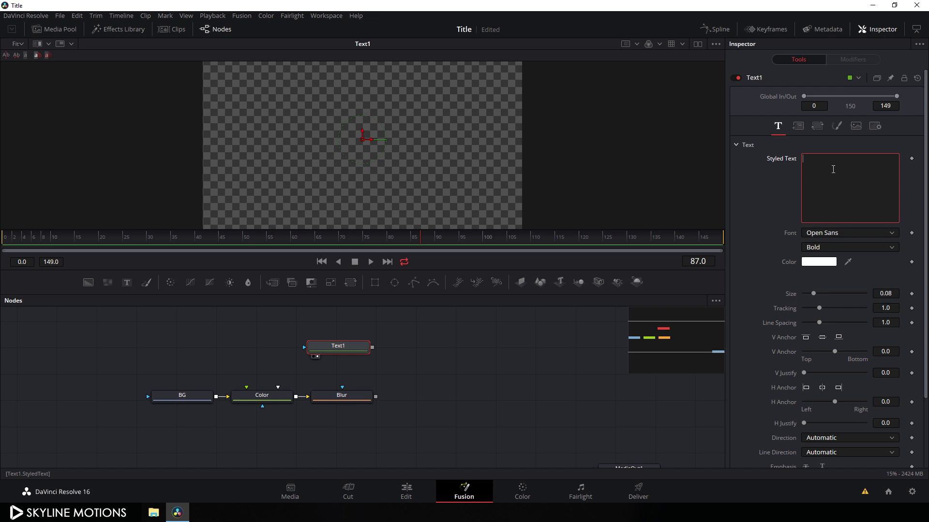
type("DAVINCI")
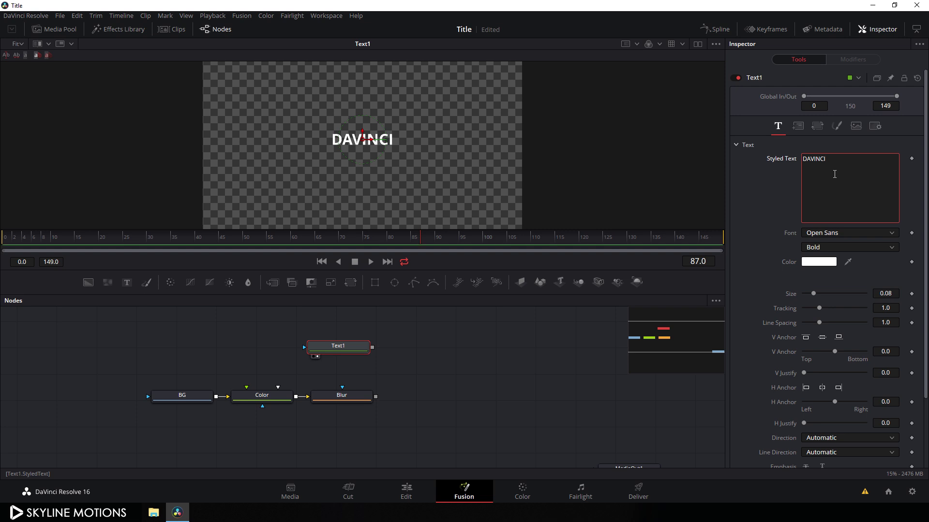
Step: Set the title font to Gobold Bold, style Regular, at size 0.18
left_click(823, 232)
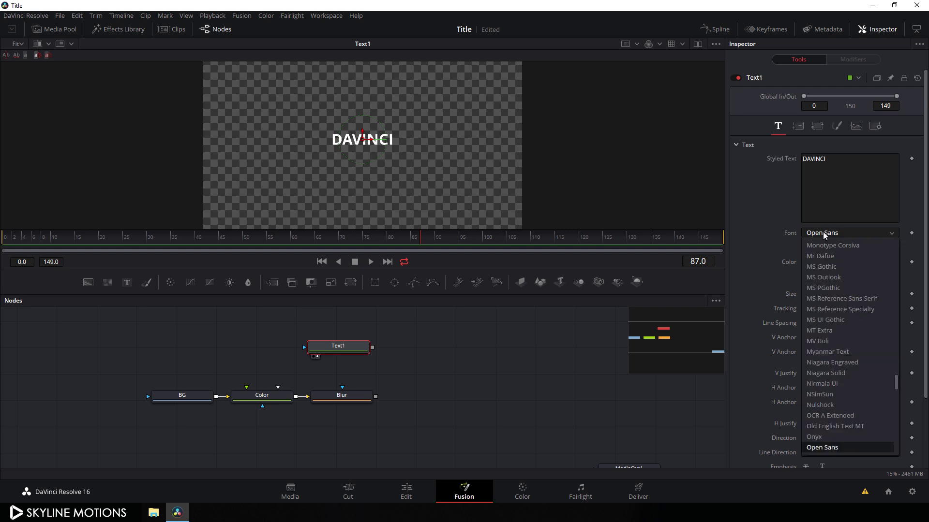
scroll(846, 350, "up", 20)
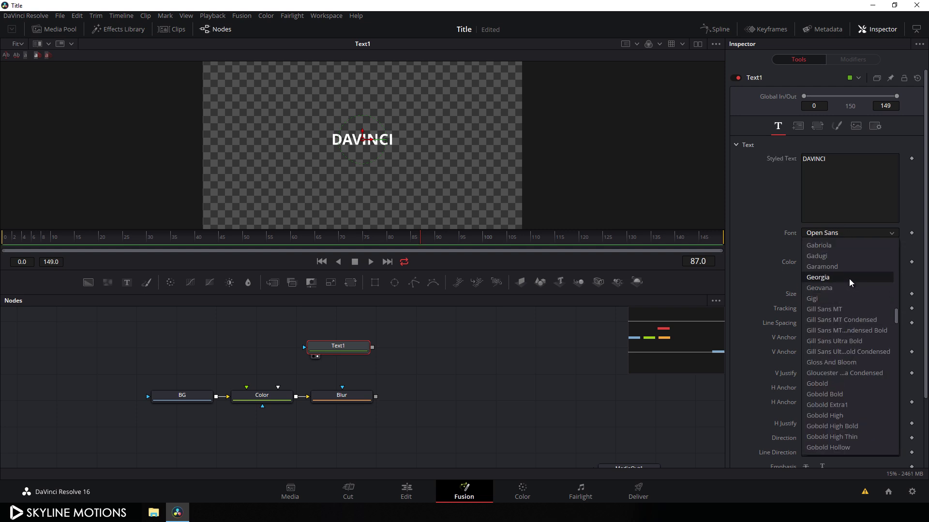
left_click(846, 396)
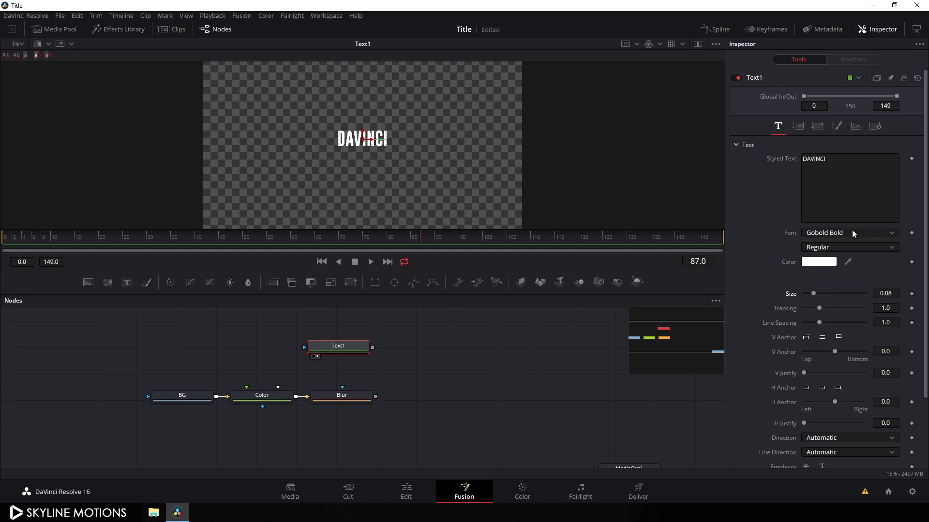
left_click(828, 248)
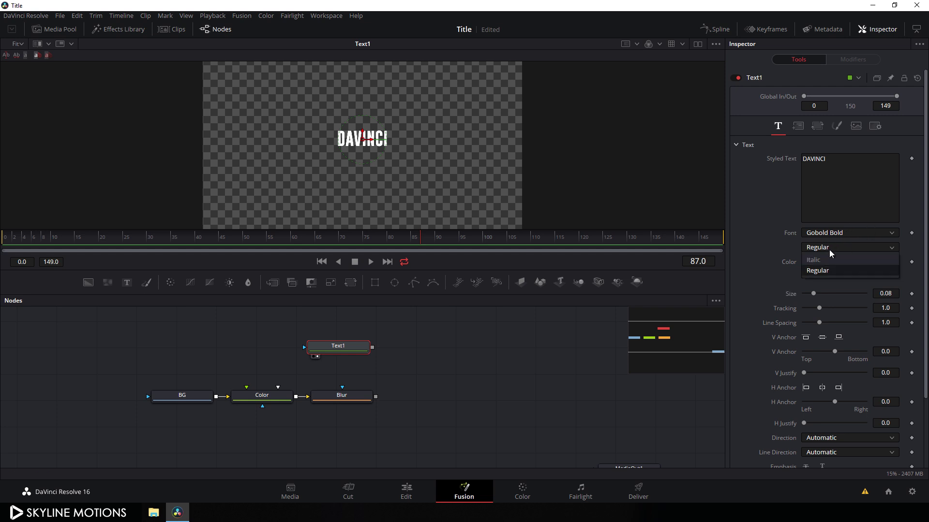
left_click(826, 270)
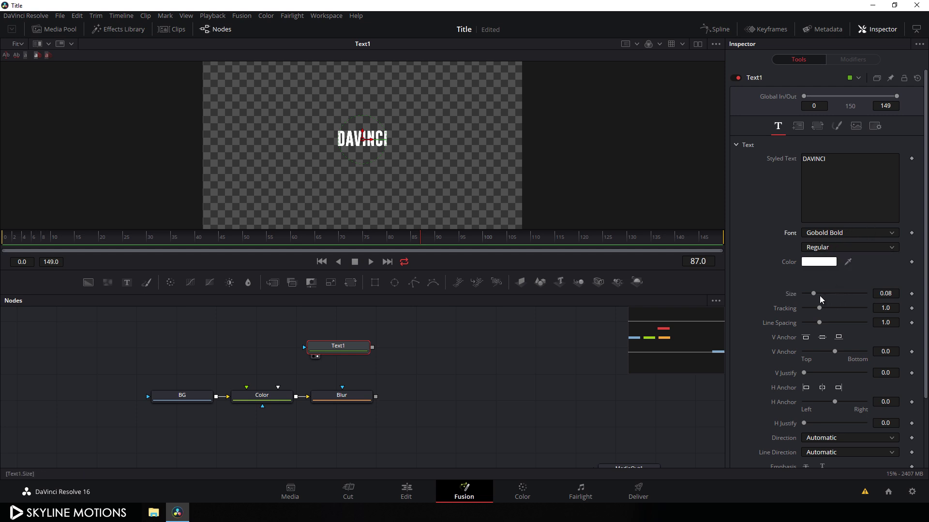
left_click_drag(813, 295, 829, 296)
left_click(886, 295)
type("0")
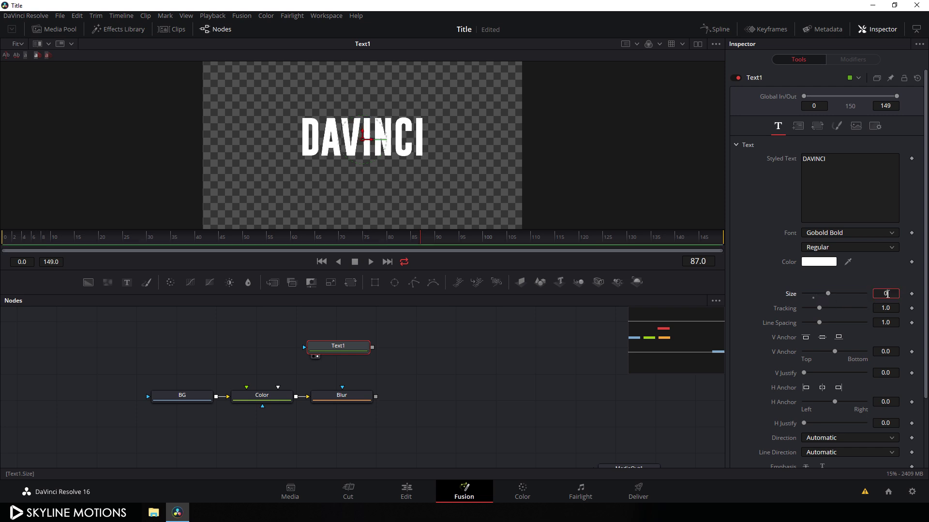
type(".18")
key("Tab")
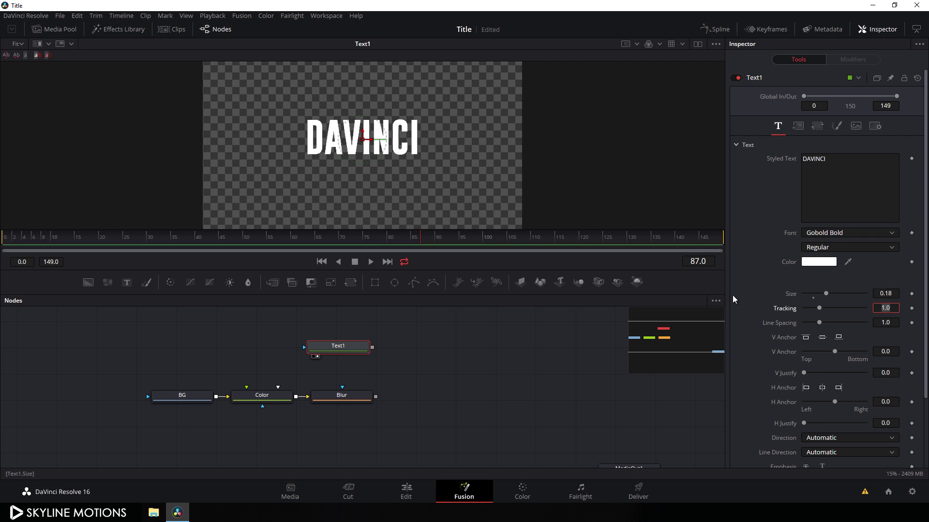
left_click(459, 356)
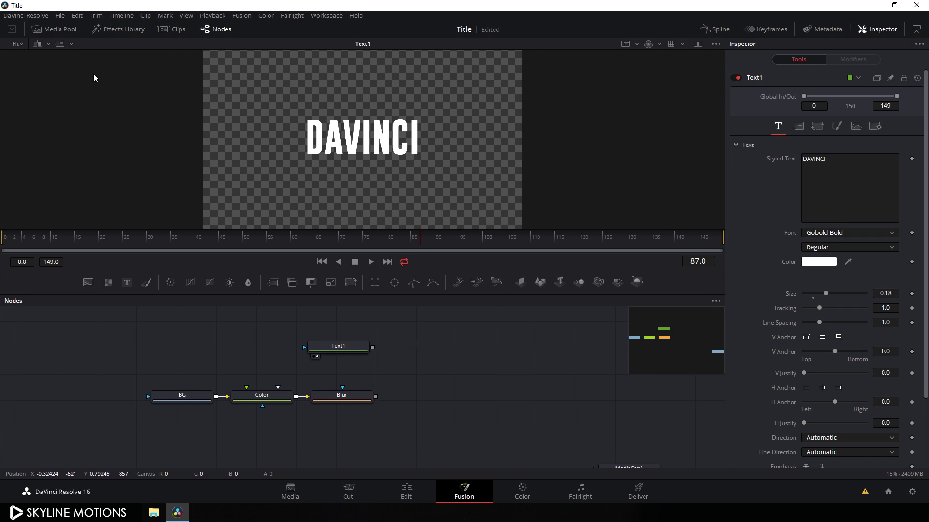
Step: Import the concrete texture image into the media pool
left_click(62, 33)
right_click(135, 169)
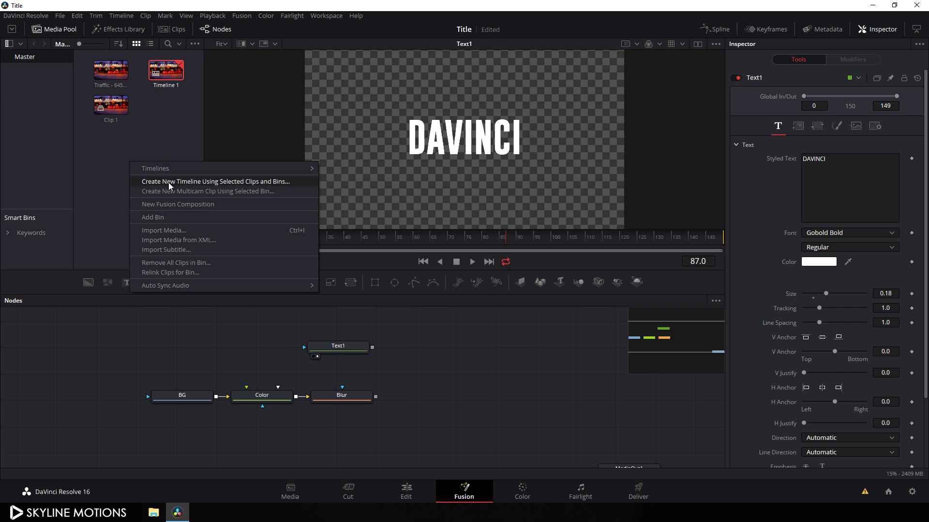
left_click(158, 231)
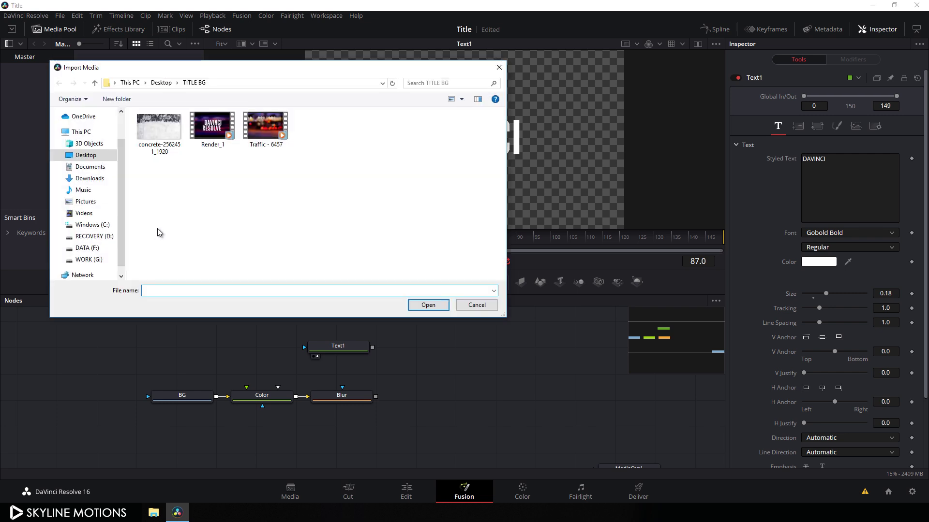
left_click(163, 150)
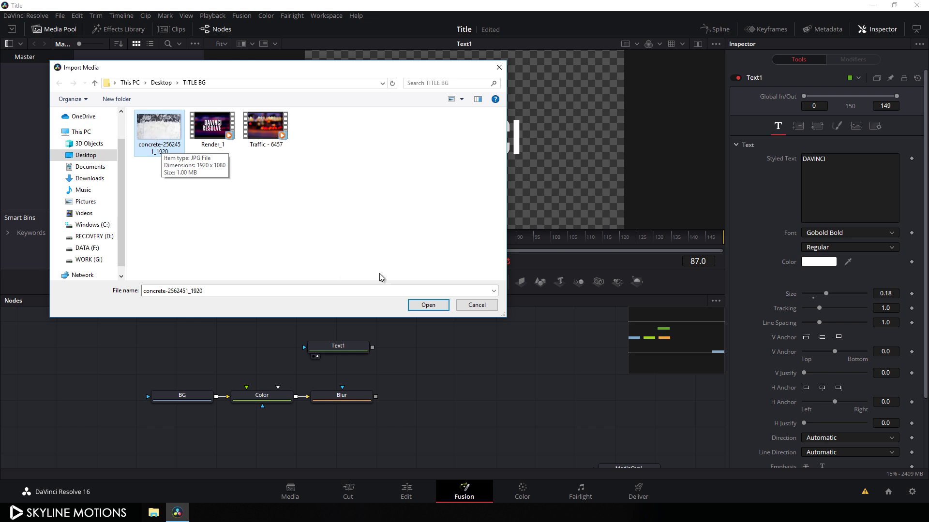
left_click(425, 306)
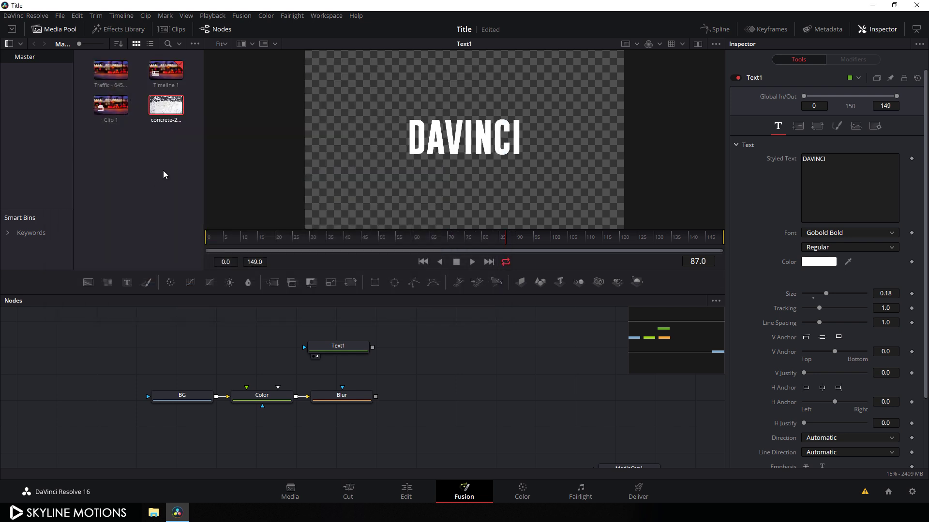
Step: Add the concrete image as a node named TEXTURE and place Text1 above it
left_click_drag(164, 113, 196, 353)
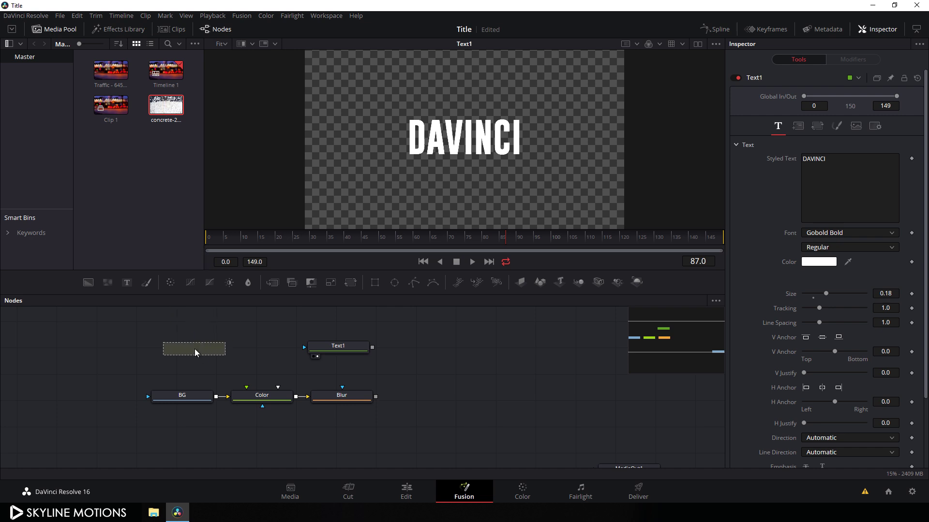
key("F2")
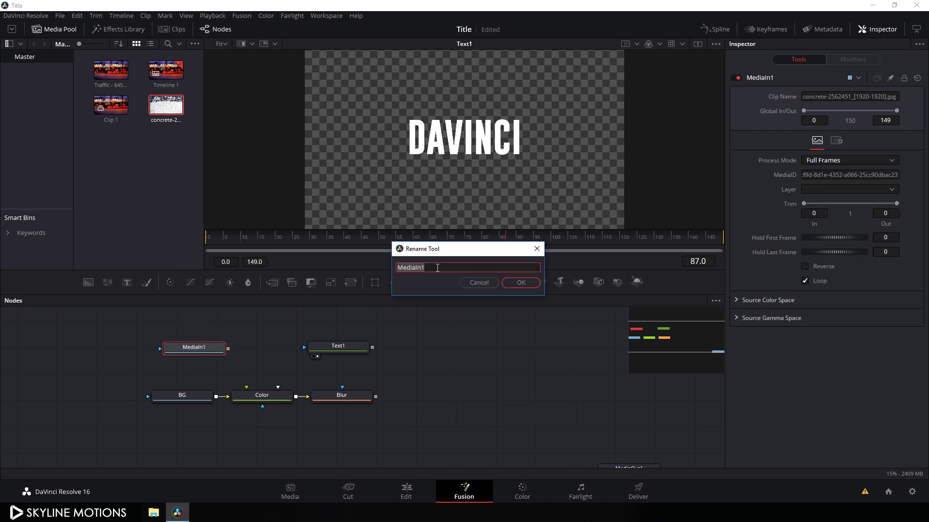
type("TEXTURE")
left_click(521, 283)
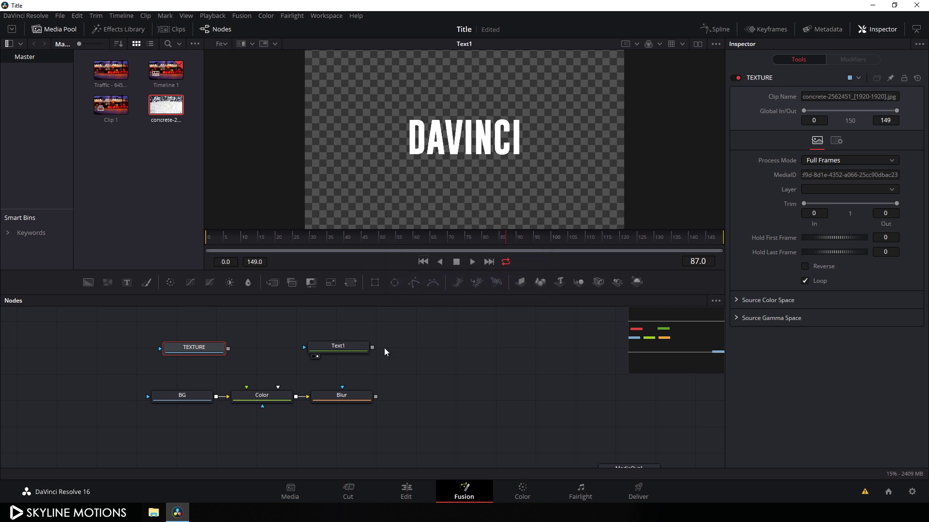
scroll(387, 363, "up", 2)
left_click_drag(359, 378, 308, 344)
left_click(317, 347)
Step: Add a Merge node with Text1 as background, TEXTURE as foreground, and operator In
left_click(272, 283)
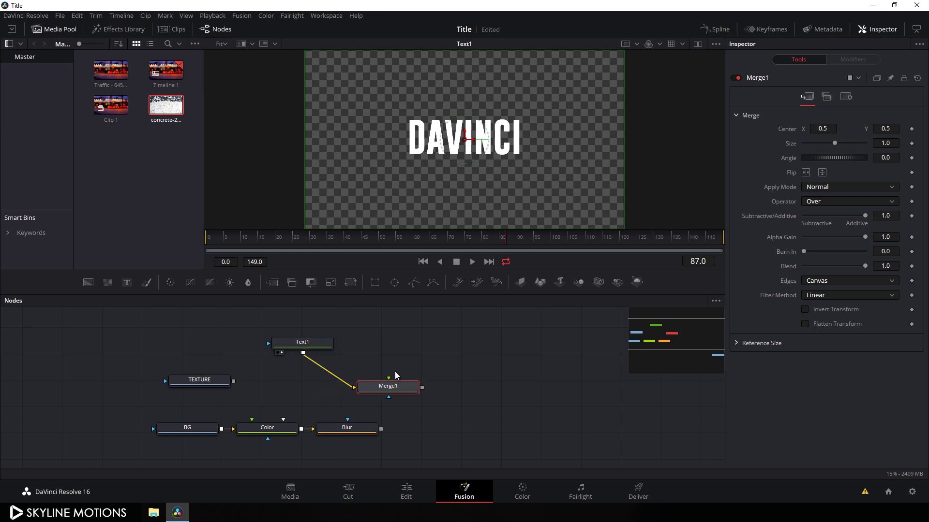
left_click_drag(388, 378, 199, 380)
left_click_drag(394, 392, 435, 154)
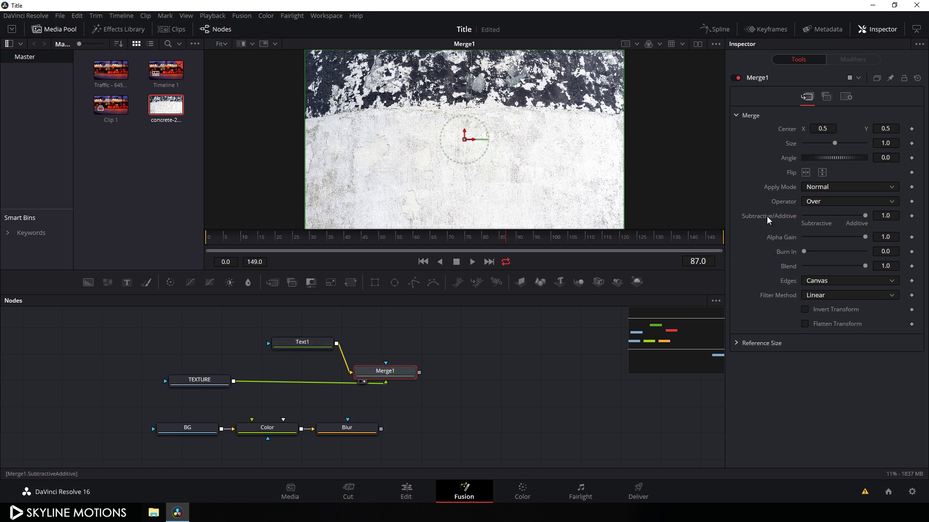
left_click(829, 203)
left_click(819, 226)
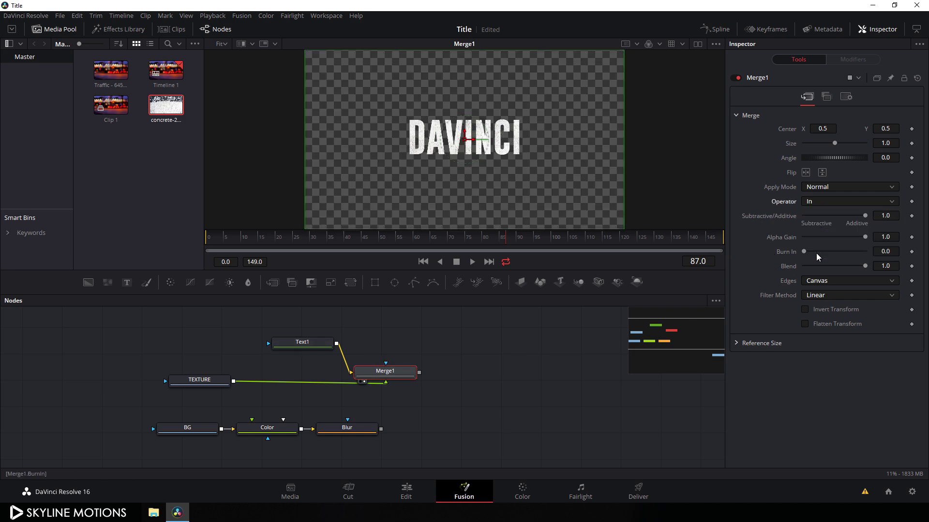
Step: Shift the texture slightly down within the DAVINCI letters
scroll(488, 160, "up", 5)
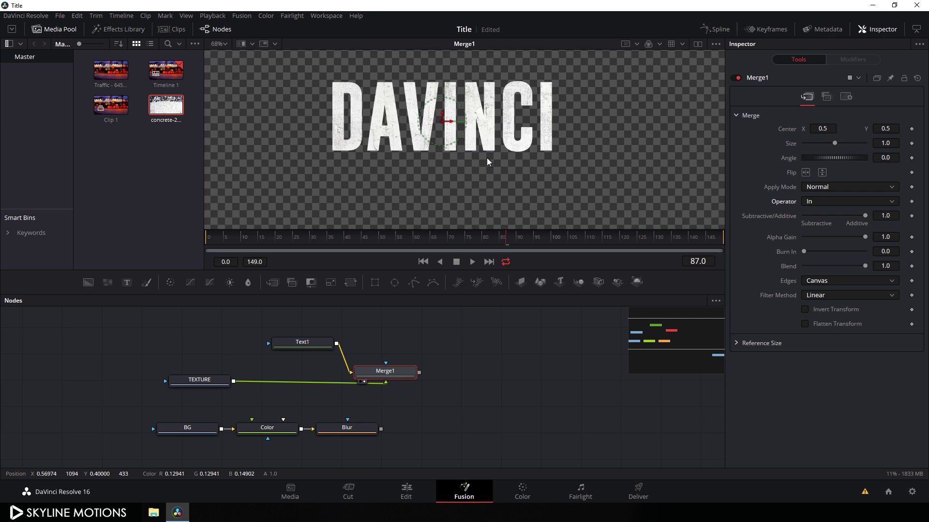
left_click_drag(500, 143, 514, 175)
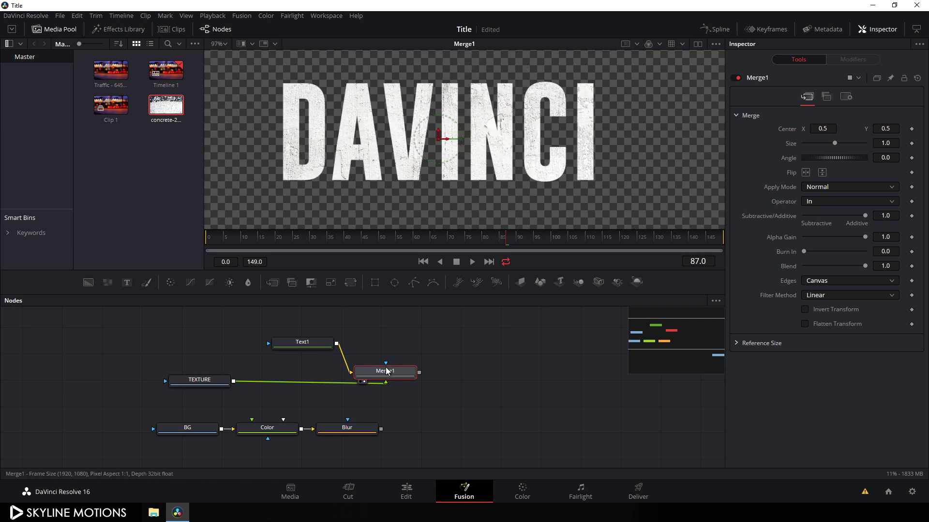
left_click_drag(439, 131, 441, 147)
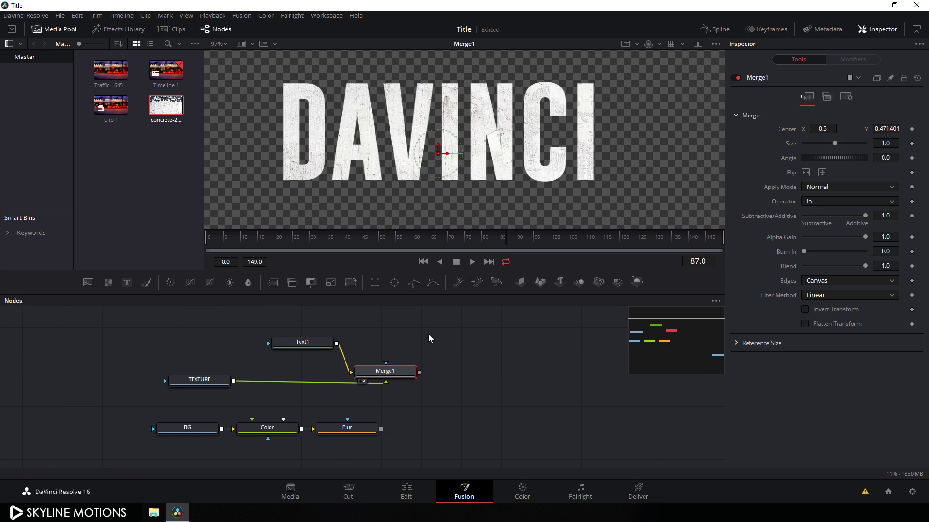
Step: Nudge Merge1 up and arrange all nodes to the grid
left_click(437, 348)
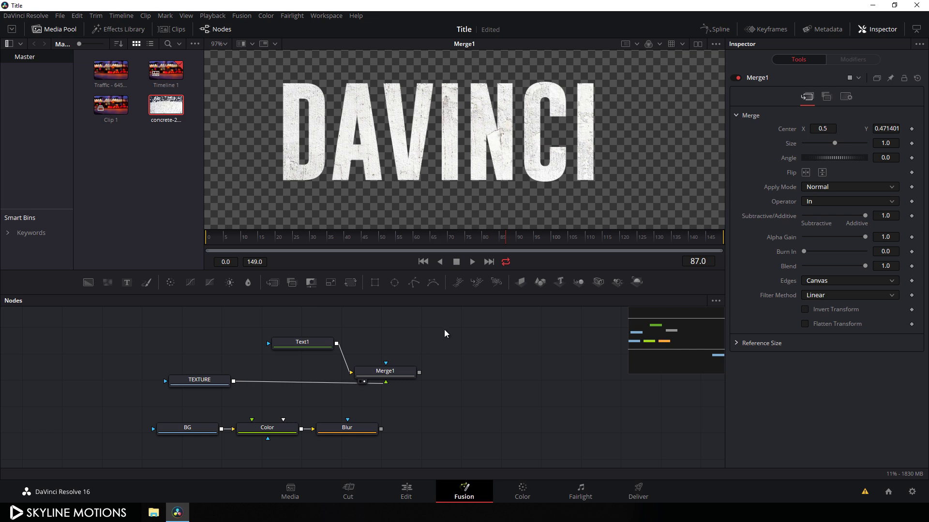
mouse_move(382, 374)
left_mouse_down()
mouse_move(386, 355)
mouse_move(386, 364)
left_mouse_up()
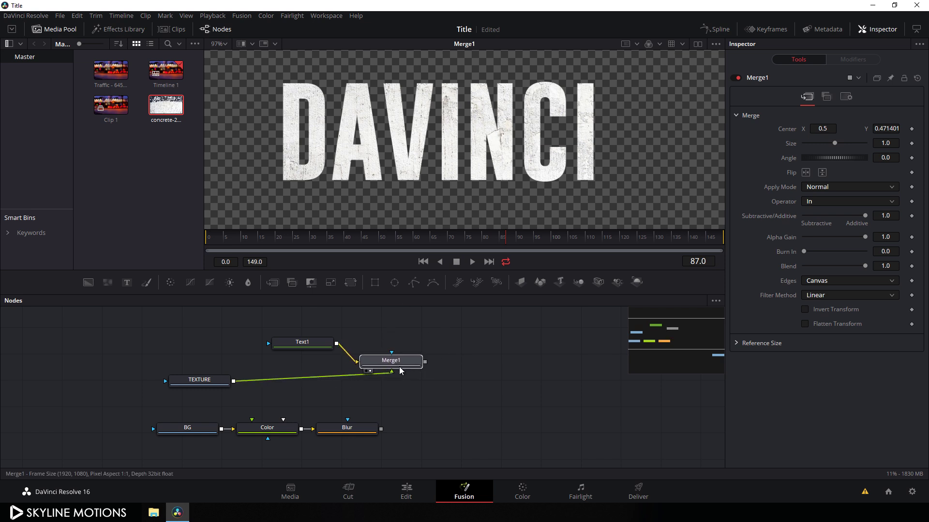
right_click(461, 373)
mouse_move(485, 243)
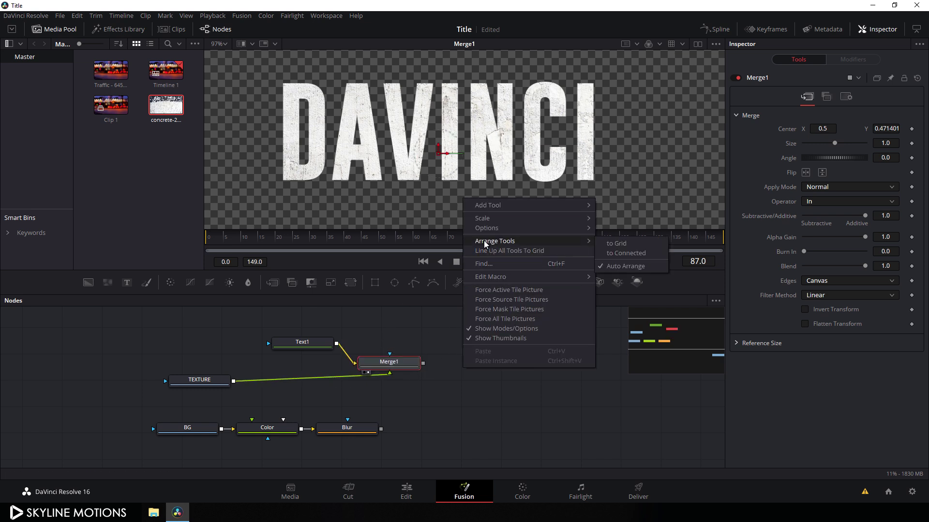
left_click(610, 246)
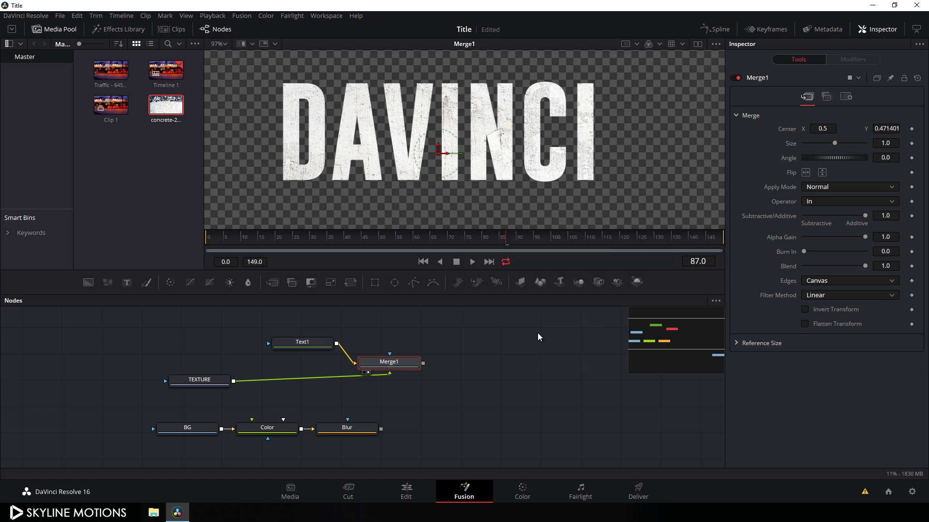
Step: Duplicate Text1, TEXTURE and Merge1, placing the copies above the originals
left_click(319, 337)
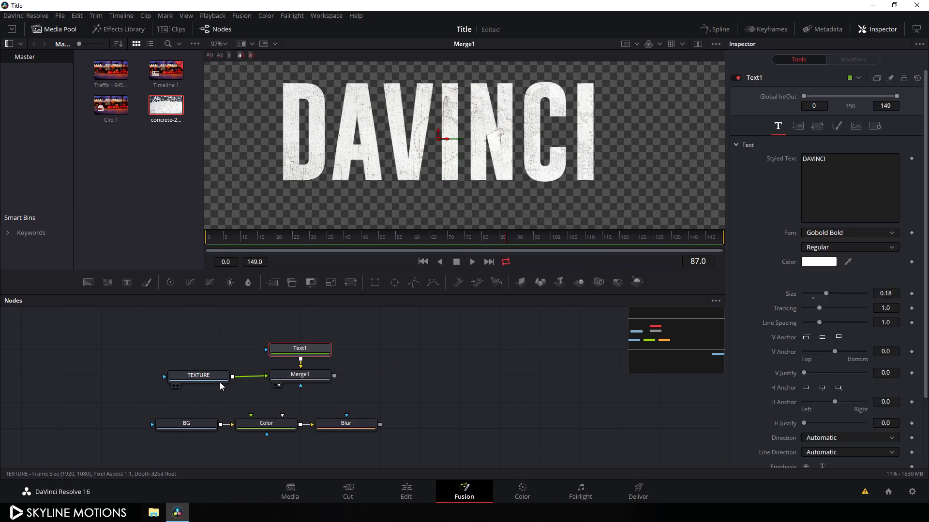
left_click(219, 382)
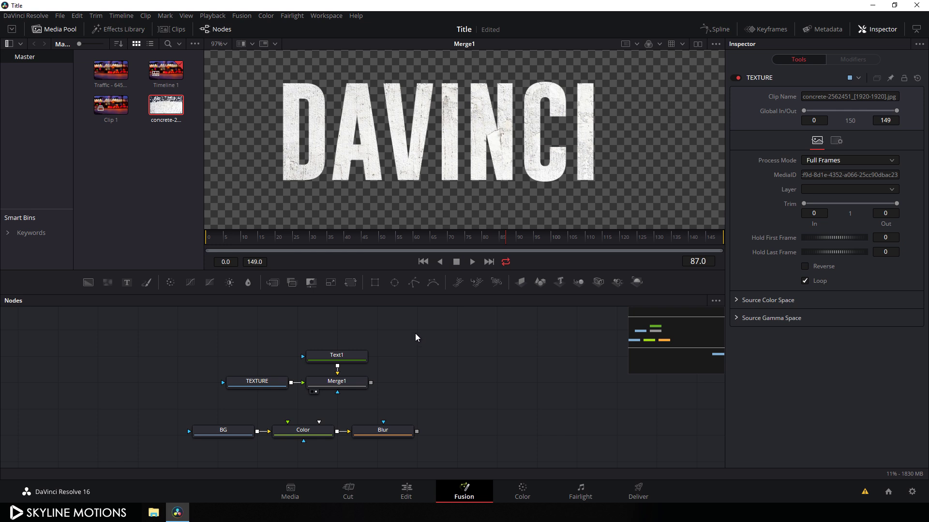
left_click_drag(406, 341, 213, 397)
left_click(413, 363)
scroll(371, 363, "up", 2)
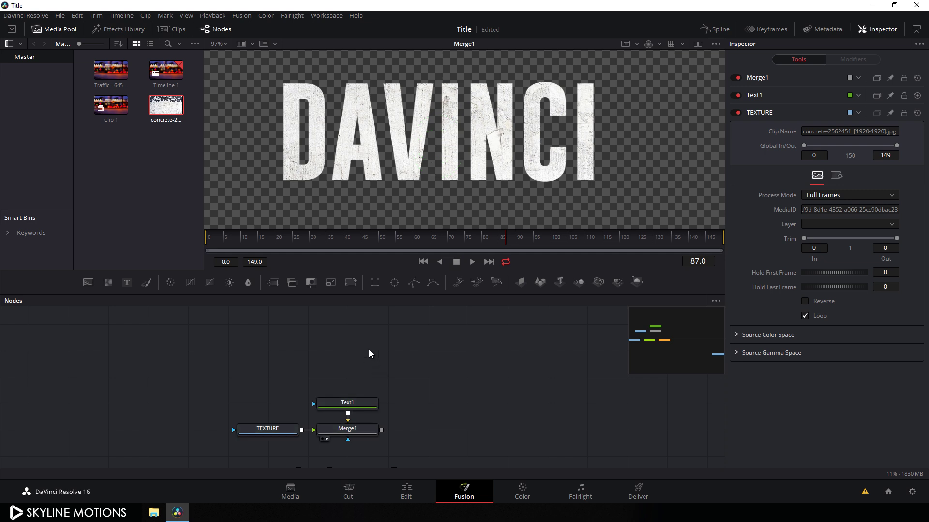
key("ctrl+v")
left_click_drag(425, 376, 373, 376)
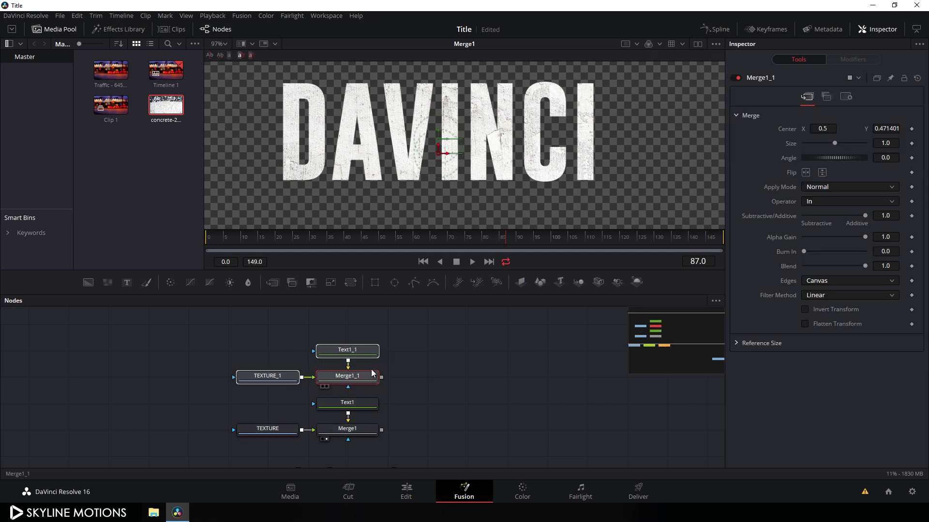
Step: Rename the copies Text2 and Merge2 and delete the duplicate TEXTURE_1 node
left_click(358, 353)
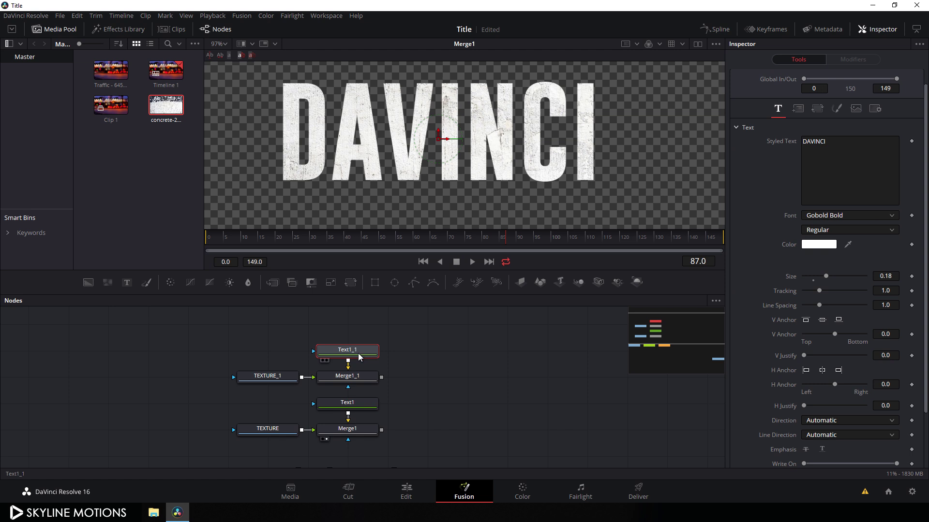
key("F2")
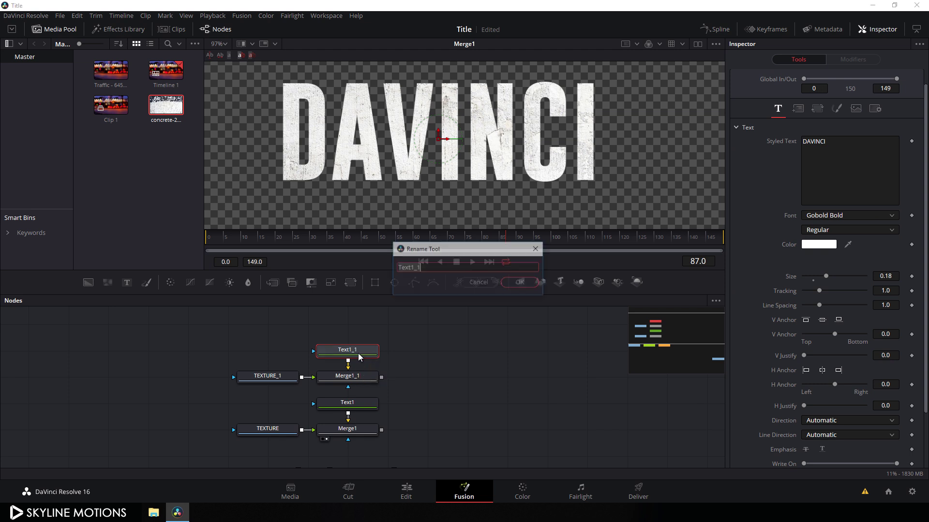
left_click(440, 268)
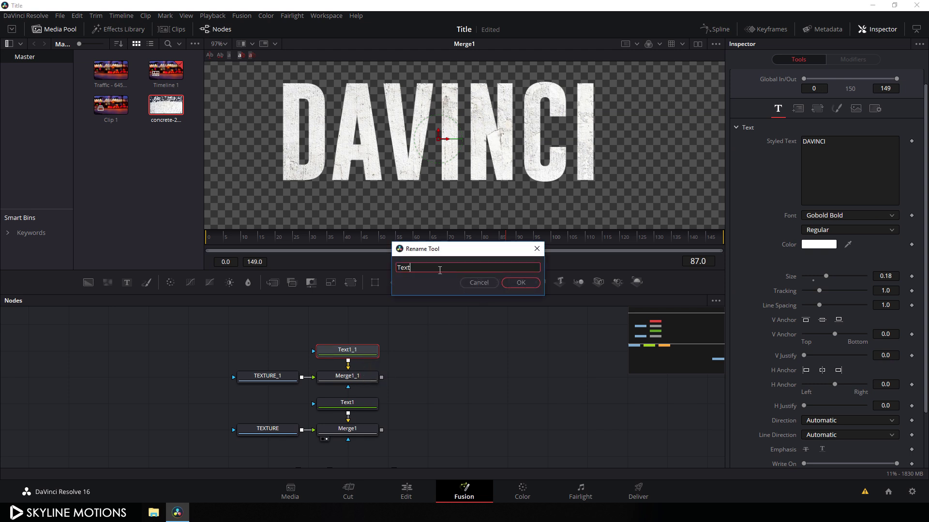
key("Return")
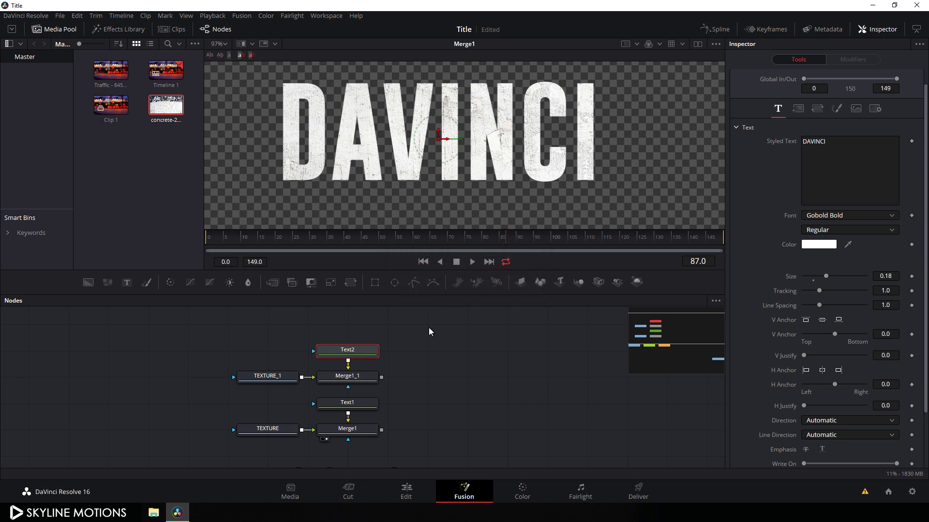
left_click(372, 381)
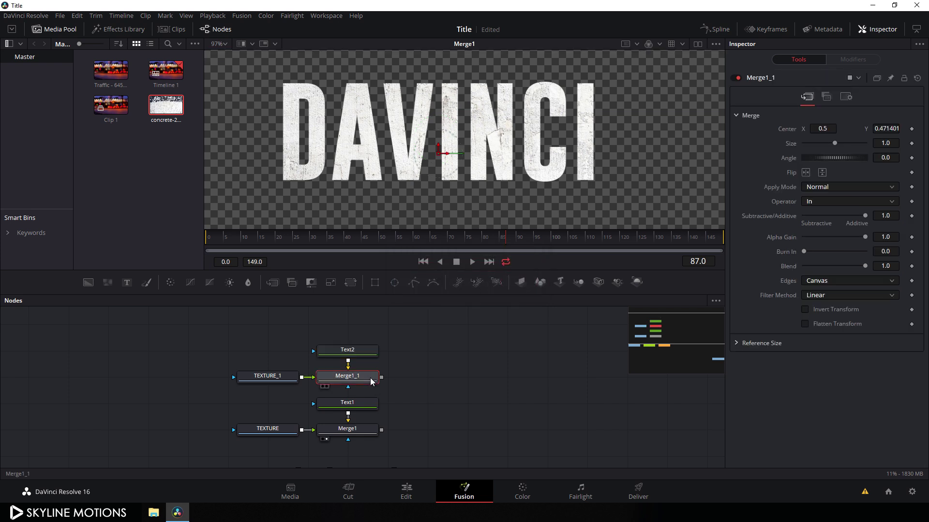
key("F2")
left_click(421, 268)
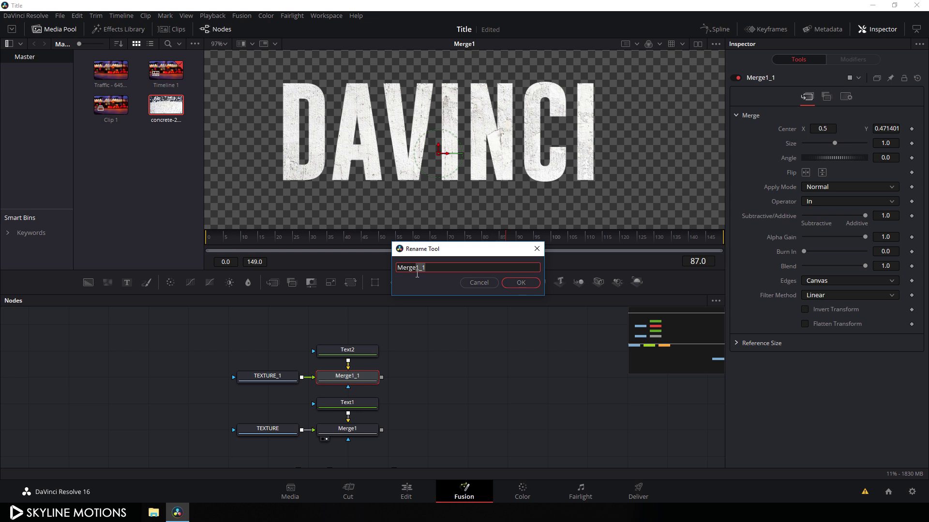
type("2")
key("Return")
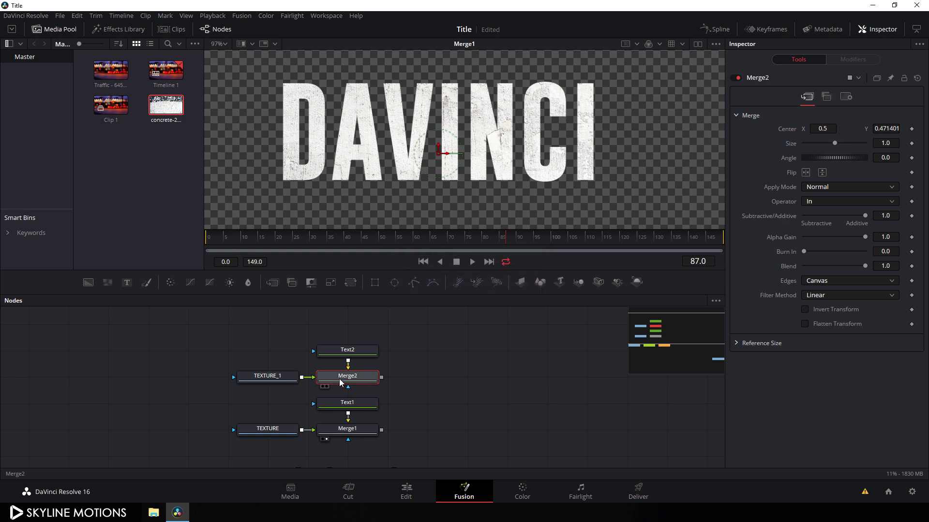
left_click(278, 384)
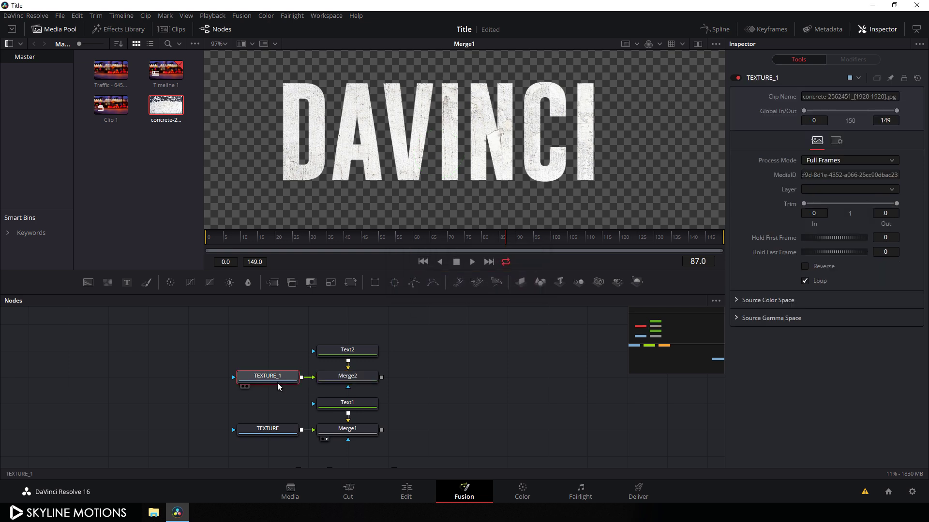
key("Delete")
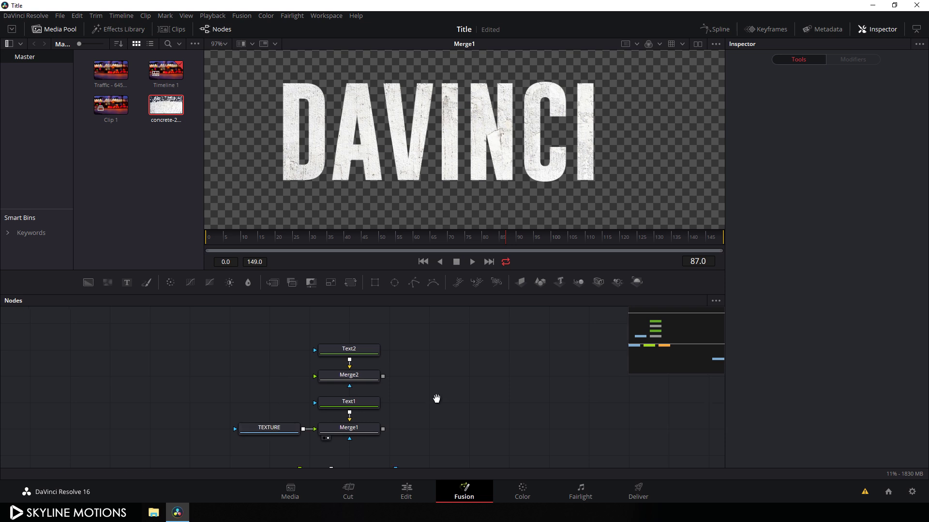
Step: Wire TEXTURE into Merge2's foreground and insert ColorCorrector1 after TEXTURE, tidying the node layout
left_click_drag(274, 406, 349, 367)
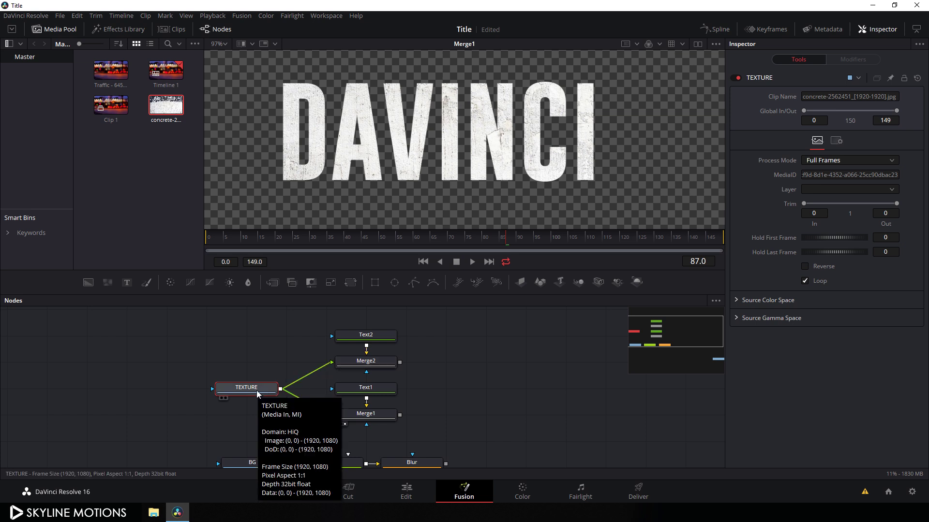
left_click_drag(257, 394, 217, 394)
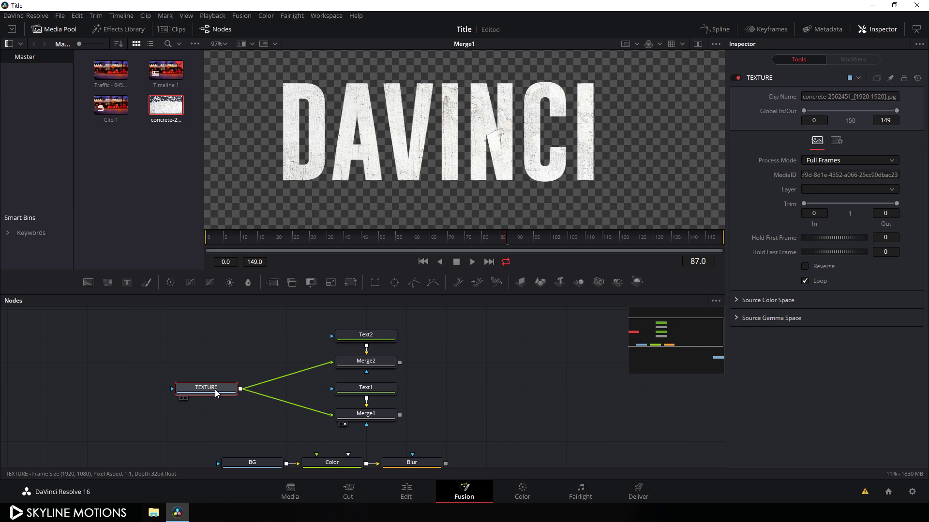
left_click(170, 283)
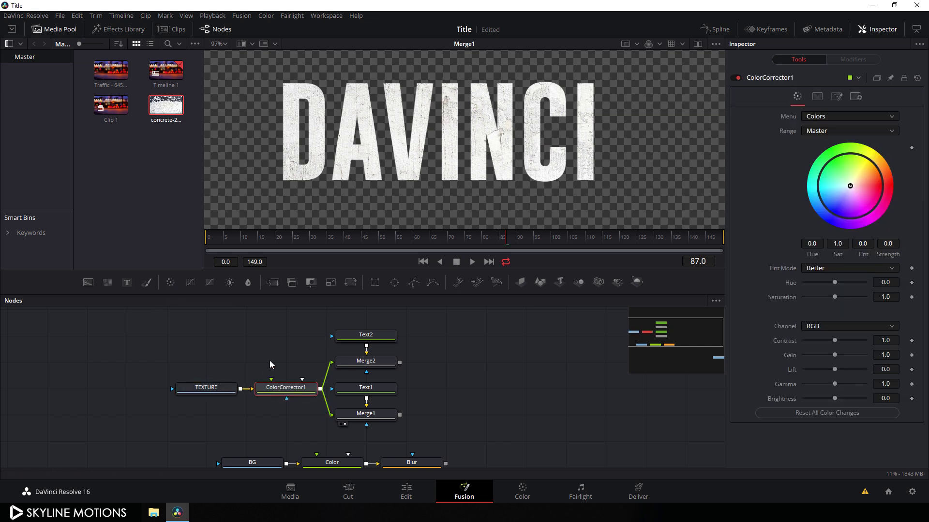
left_click_drag(273, 394, 194, 366)
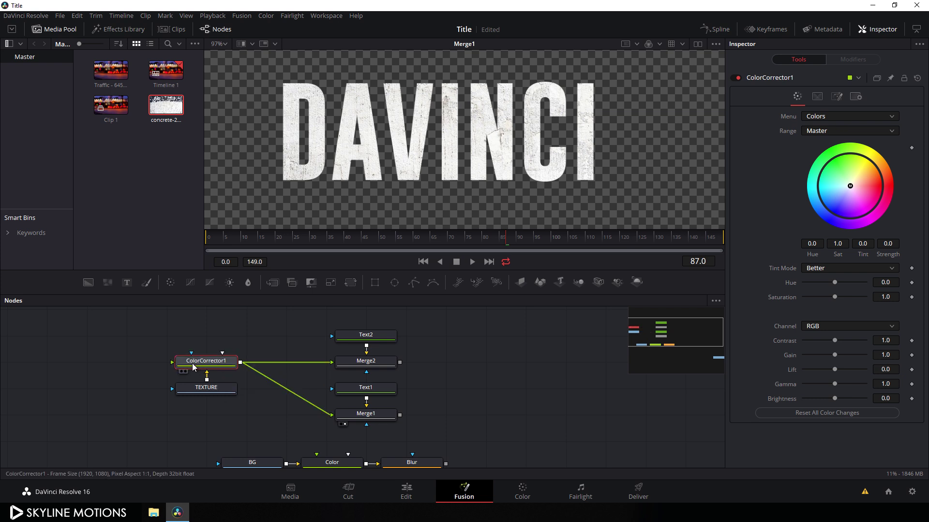
left_click_drag(216, 426, 221, 391)
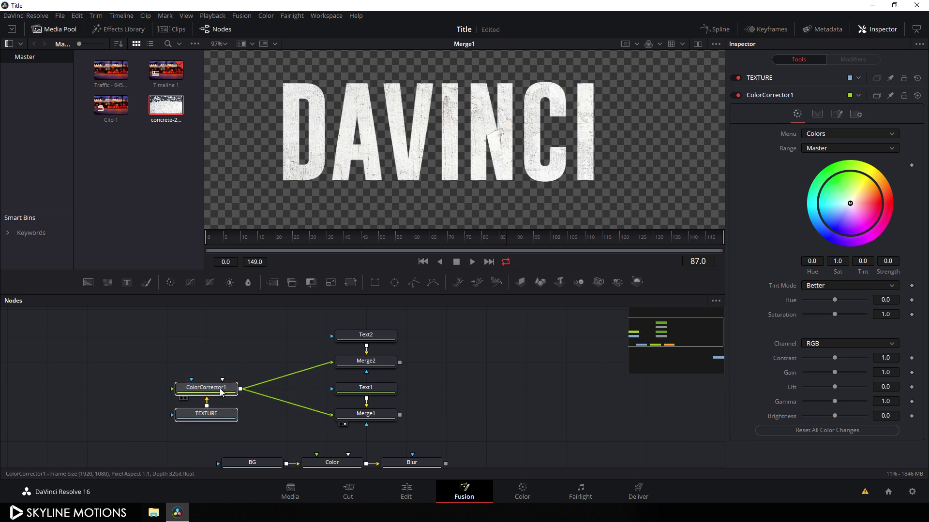
Step: Select ColorCorrector1 and set its Contrast to 1.2
left_click(209, 392)
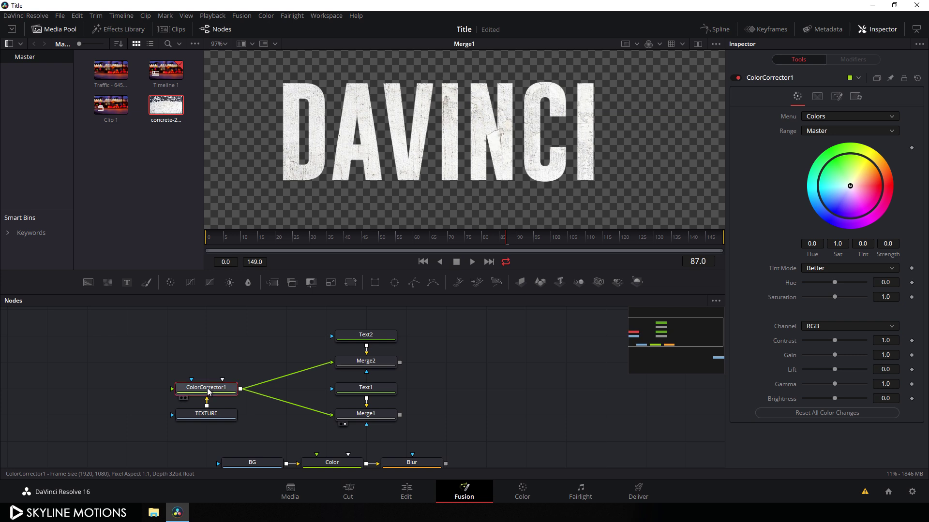
scroll(465, 165, "up", 2)
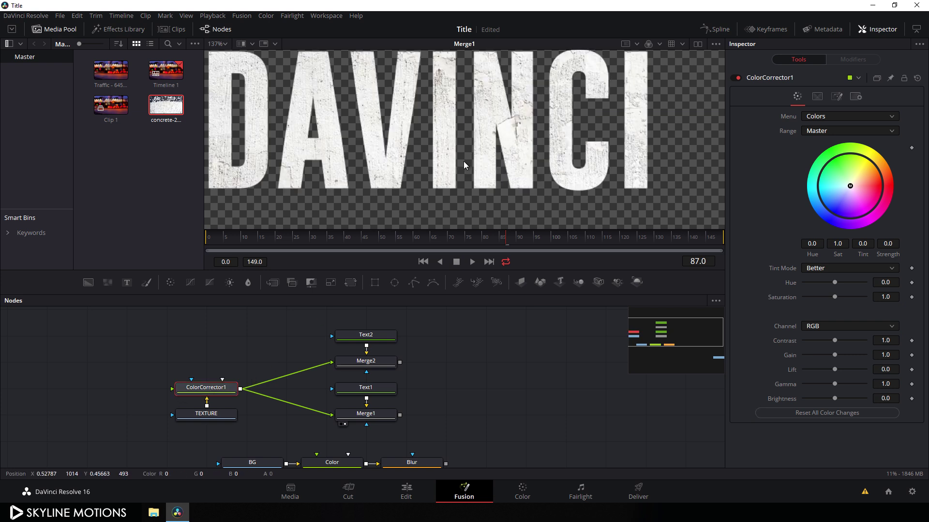
left_click_drag(465, 165, 508, 175)
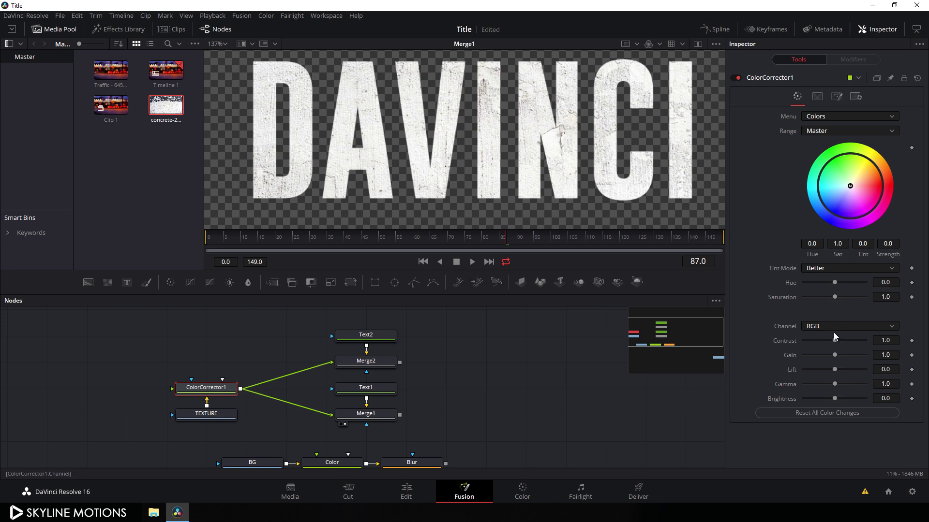
left_click_drag(835, 341, 840, 341)
left_click(888, 341)
type("1")
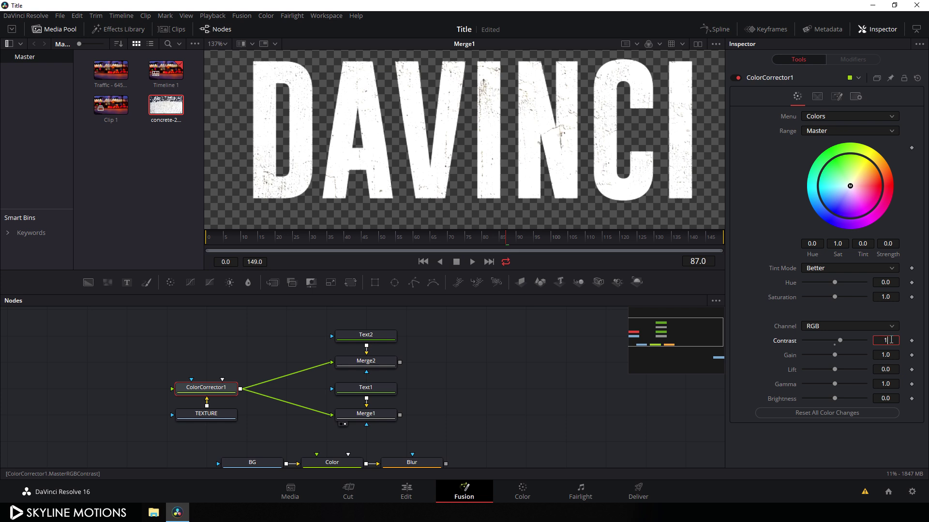
type(".2")
key("Tab")
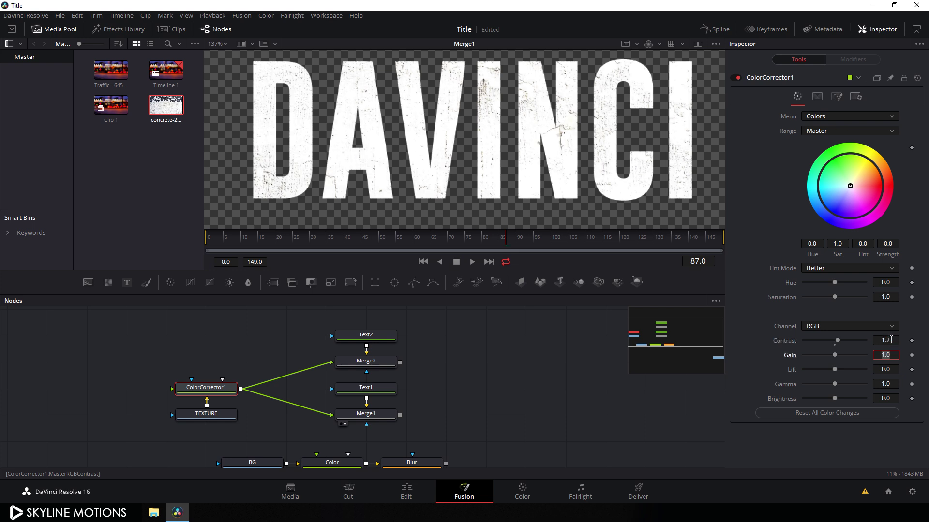
Step: Lower ColorCorrector1's Gamma to 0.6 and deselect the node
left_click_drag(835, 384, 826, 385)
left_click(892, 384)
type(".")
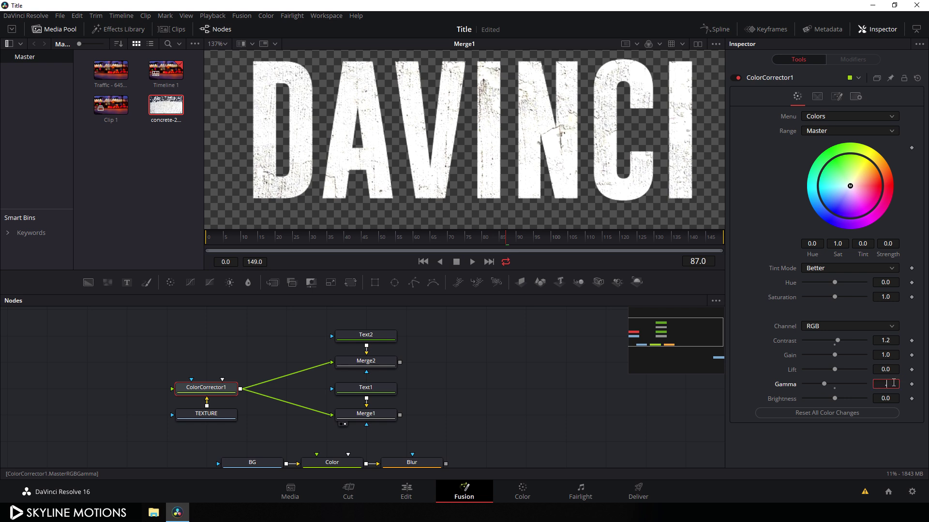
type("6")
key("Tab")
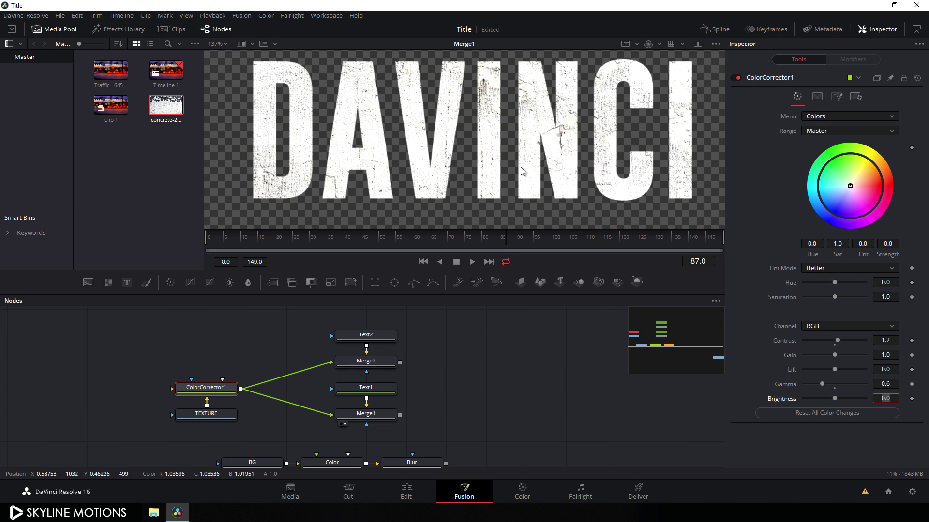
scroll(458, 157, "down", 2)
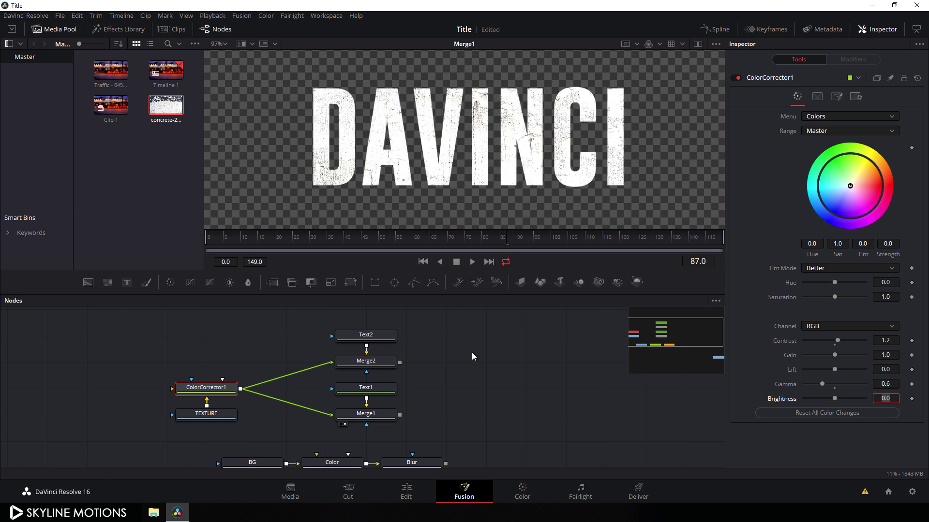
left_click(475, 366)
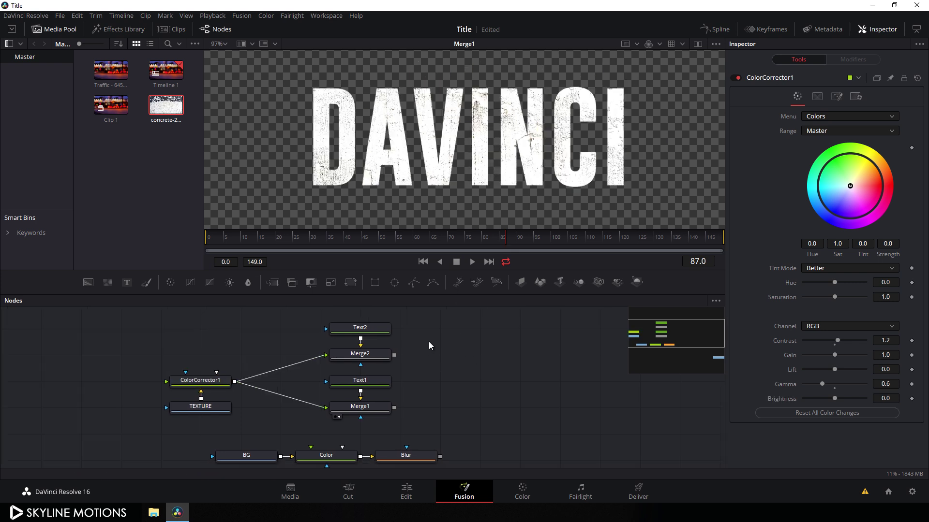
Step: View Merge2 and change Text2's wording from DAVINCI to RESOLVE
left_click_drag(363, 353, 422, 146)
left_click(378, 328)
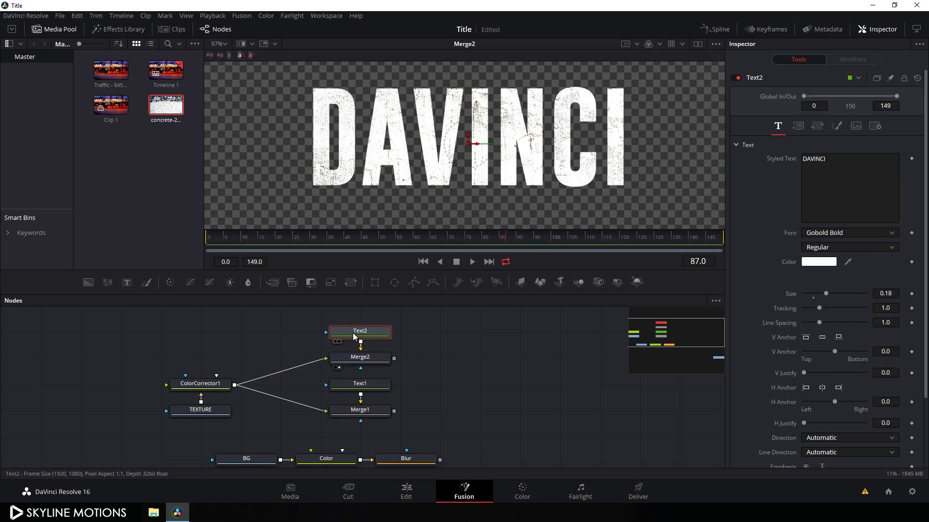
left_click_drag(842, 169, 778, 162)
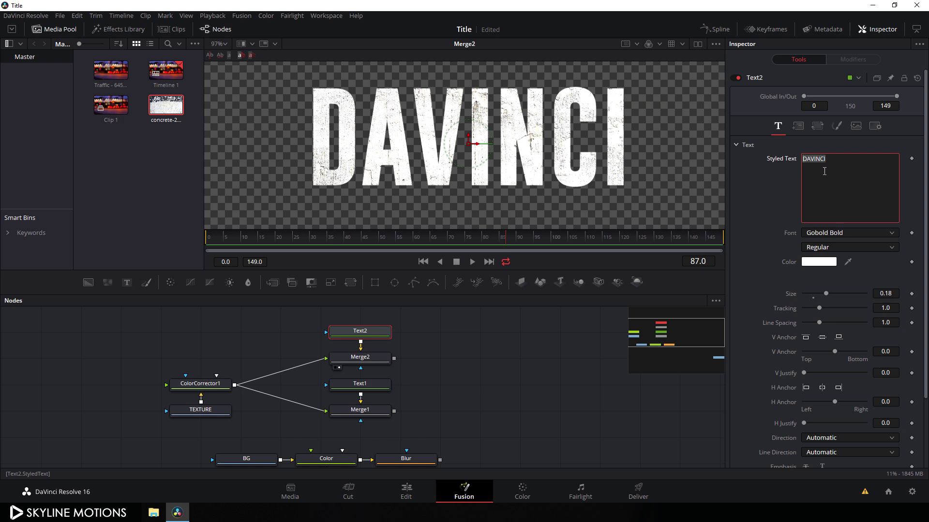
type("RESOLVE")
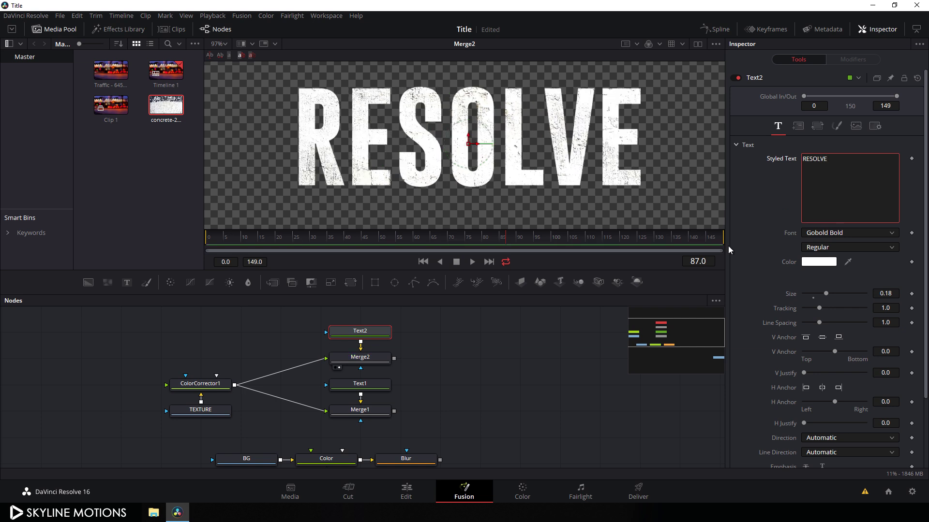
left_click(358, 390)
Step: Preview Merge1's DAVINCI and Merge2's RESOLVE results in turn, then clear the selection
key("1")
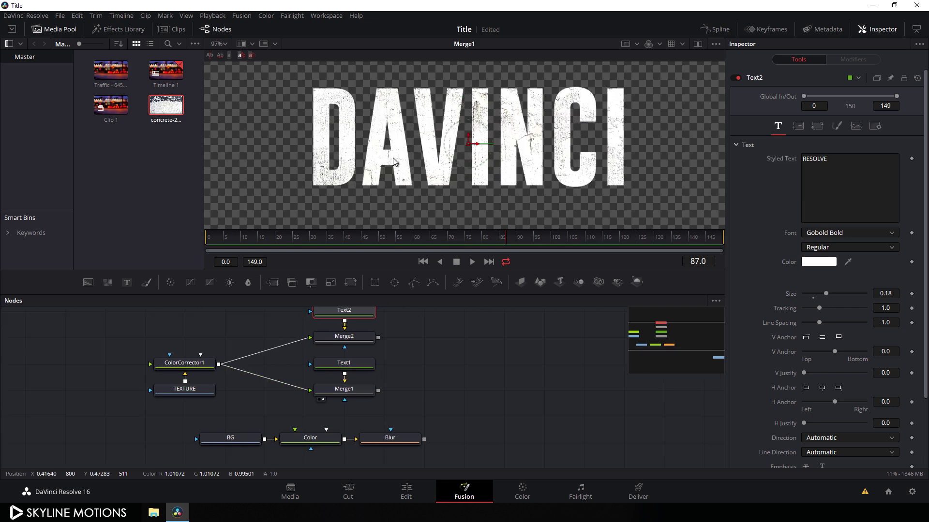
left_click(361, 336)
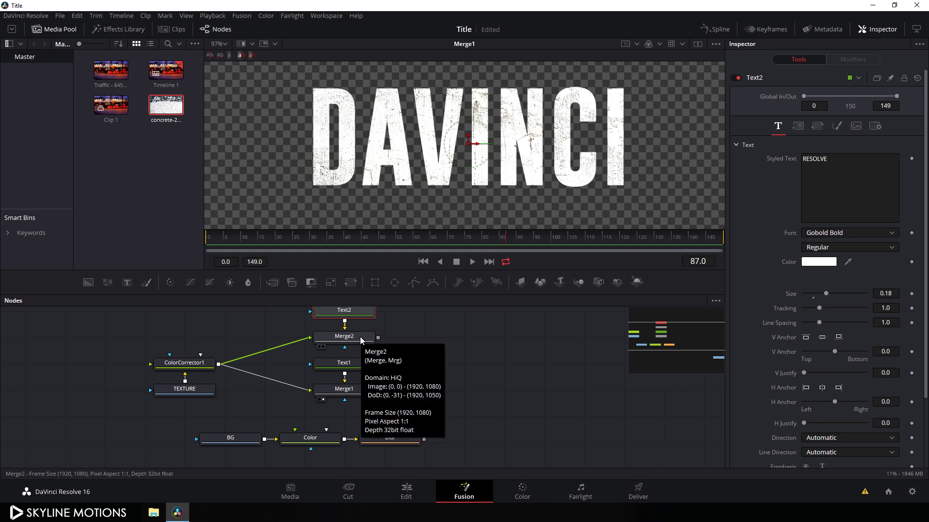
key("1")
left_click(425, 331)
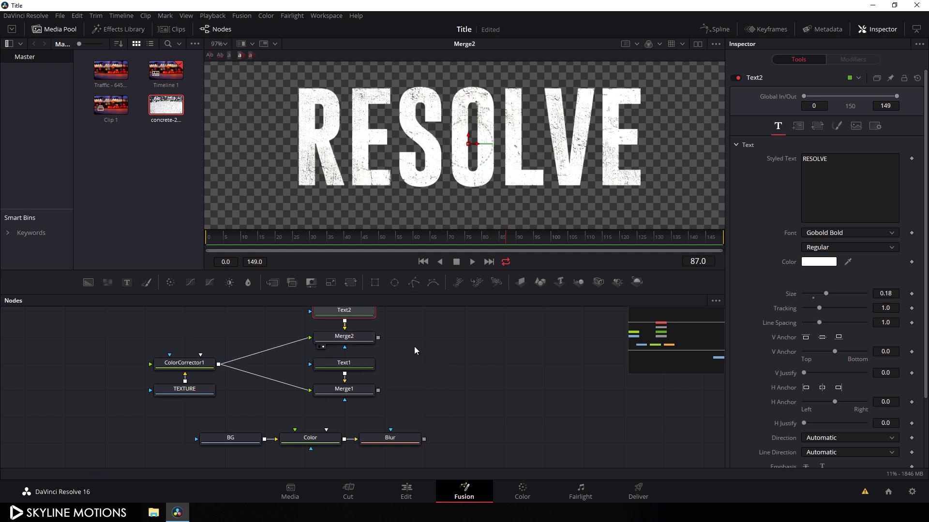
left_click(414, 346)
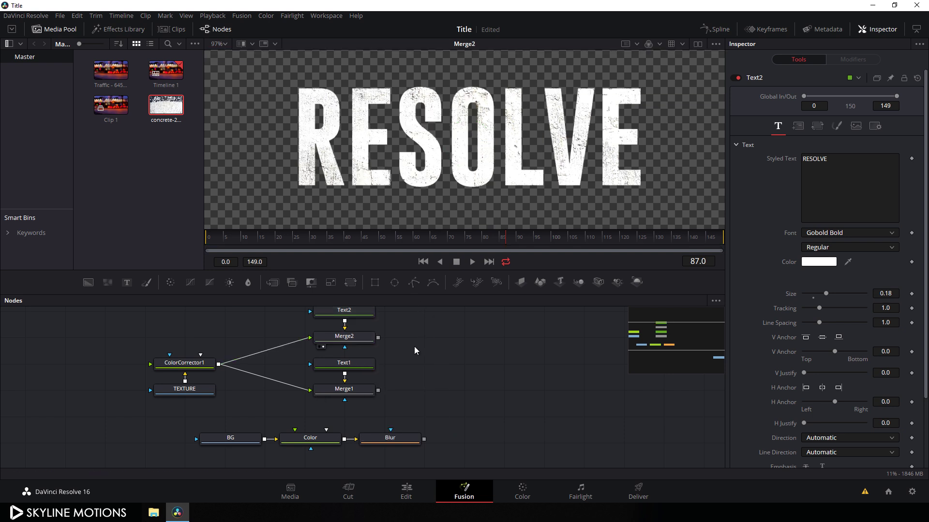
left_click(273, 283)
Step: Feed Merge2 into the new Merge3 node's foreground and show Merge3 in the viewer
left_click_drag(393, 366, 378, 390)
left_click_drag(465, 355, 378, 337)
left_click_drag(466, 369, 465, 120)
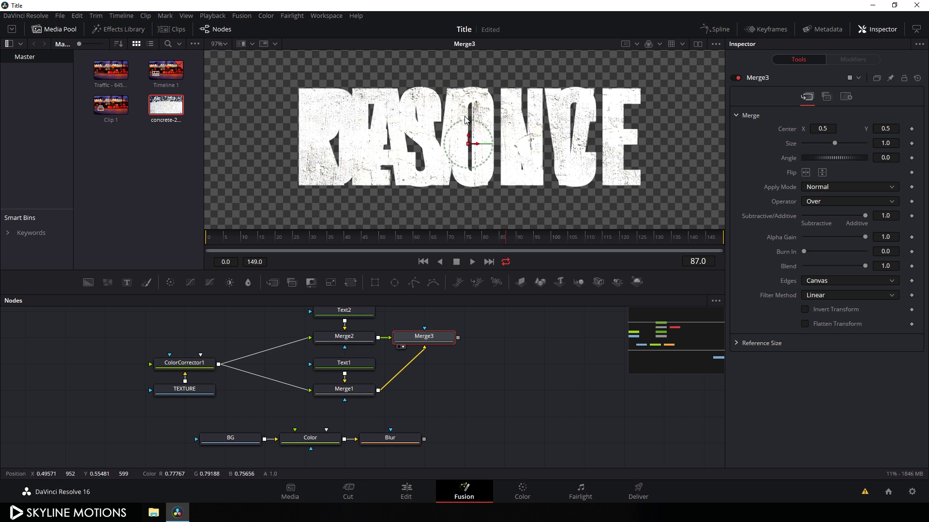
scroll(514, 179, "down", 2)
left_click_drag(547, 184, 528, 175)
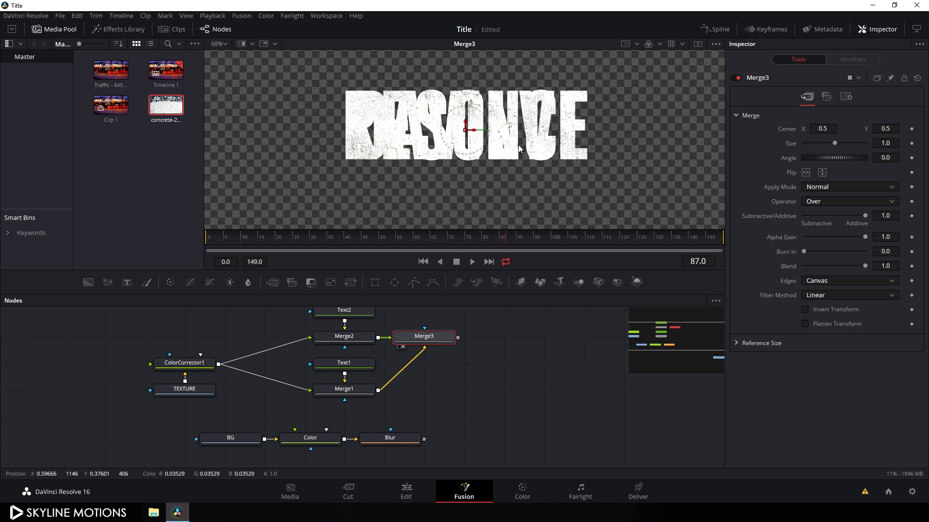
Step: Turn on Show Guides in the viewer and give the preview more height
scroll(463, 157, "down", 2)
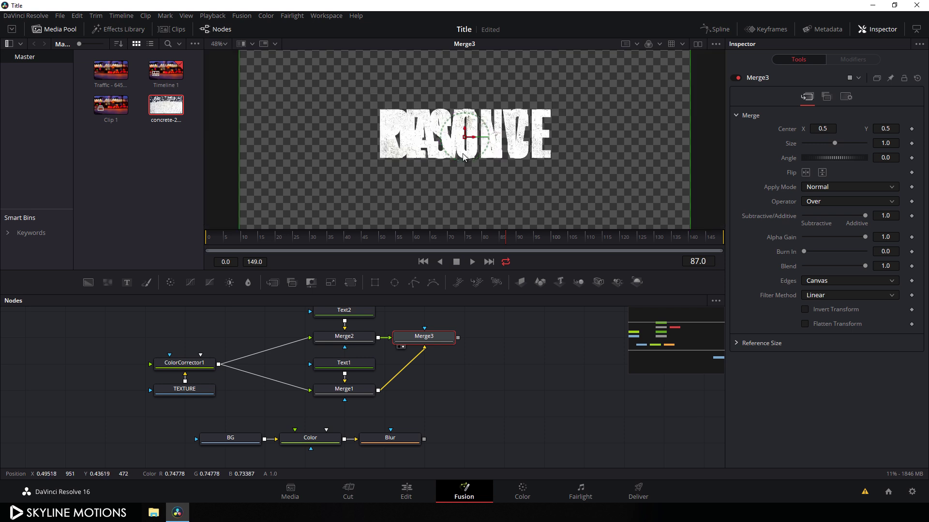
right_click(449, 75)
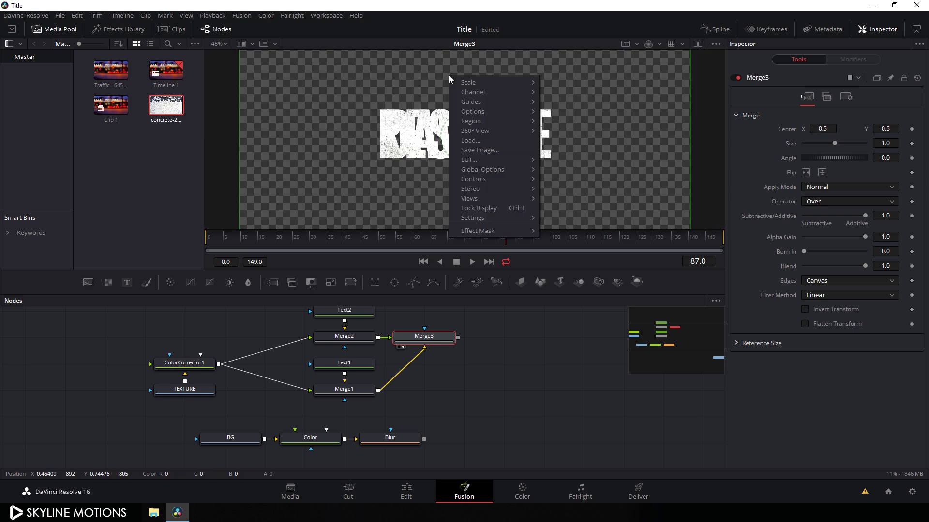
mouse_move(473, 104)
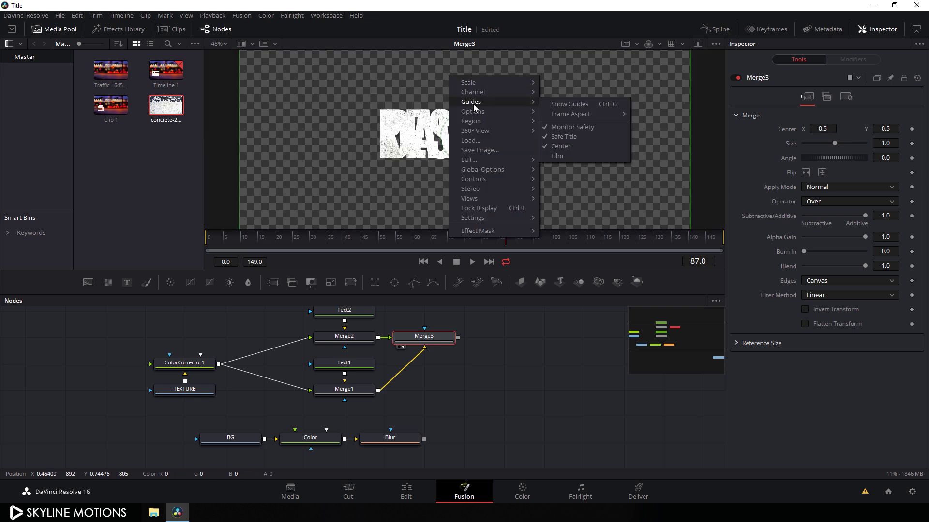
left_click(560, 105)
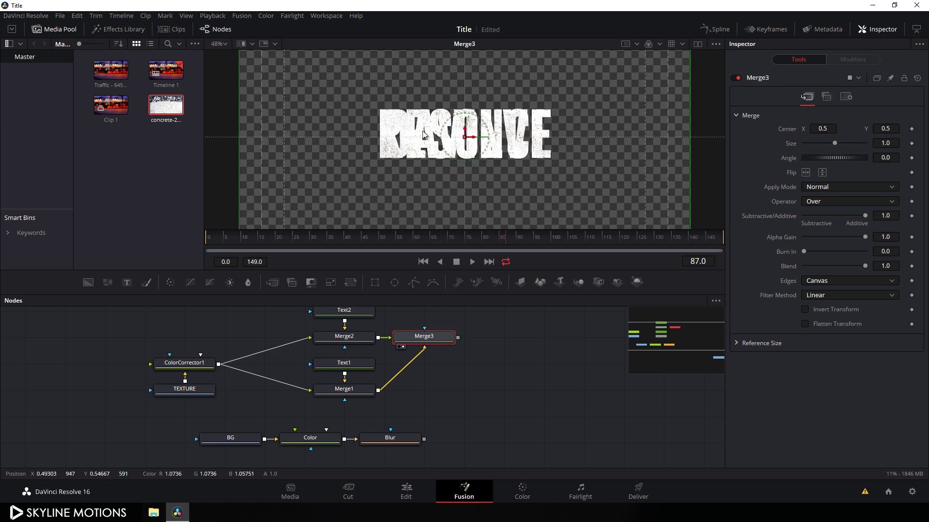
scroll(378, 166, "up", 2)
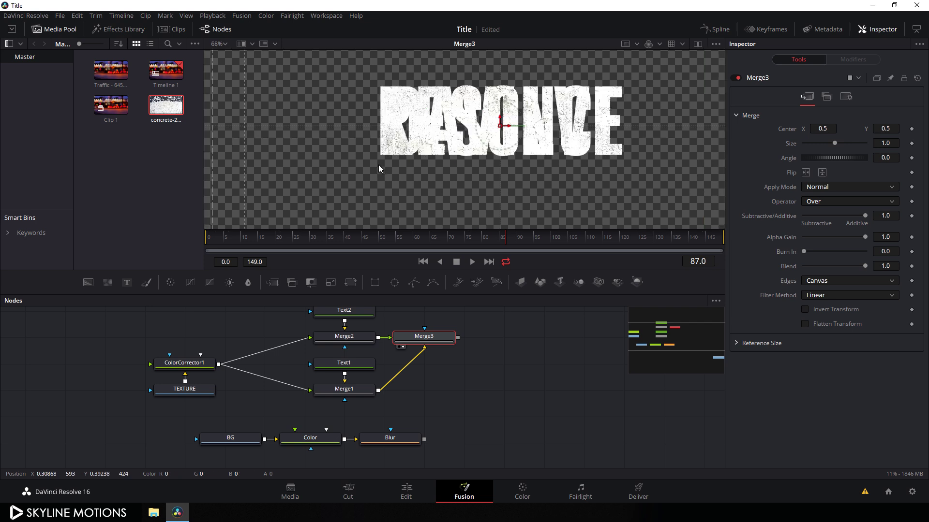
scroll(466, 159, "up", 2)
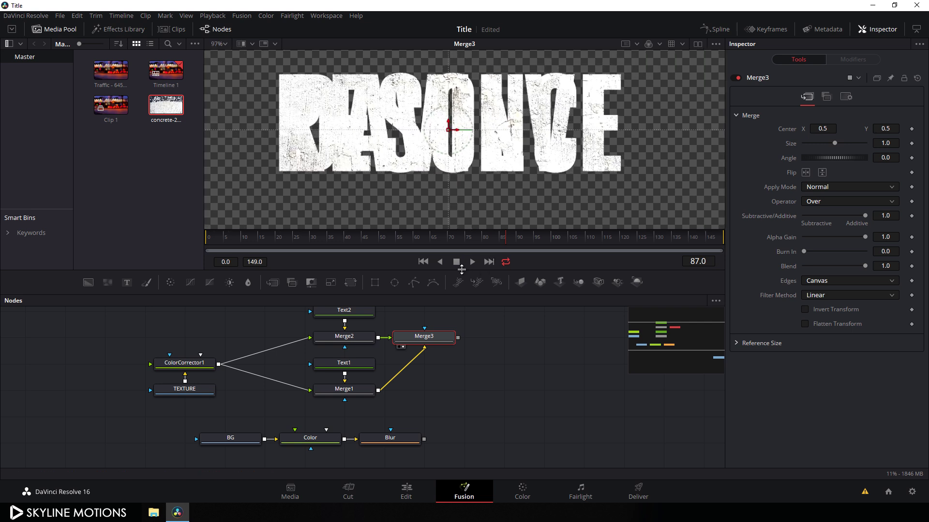
left_click_drag(459, 272, 459, 299)
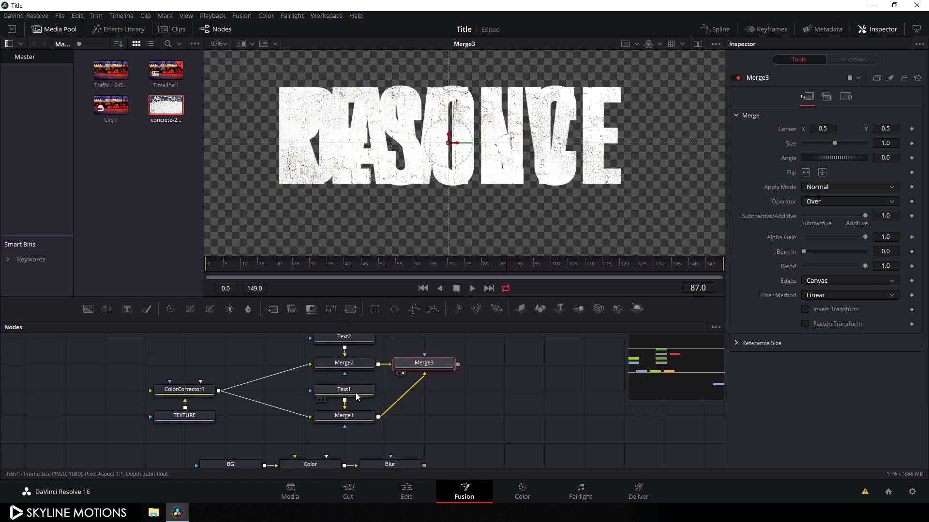
Step: Move DAVINCI upward and RESOLVE down below it in the viewer
left_click(342, 392)
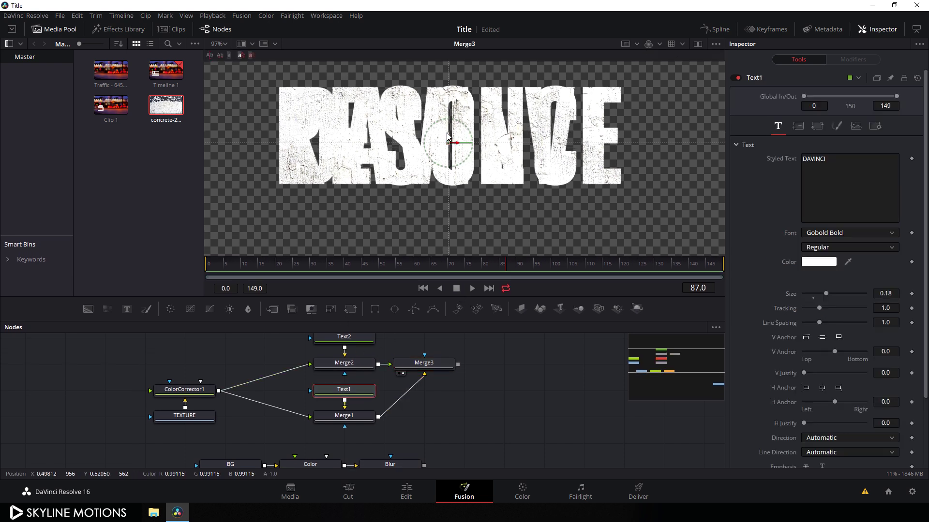
left_click_drag(448, 139, 448, 80)
left_click(357, 340)
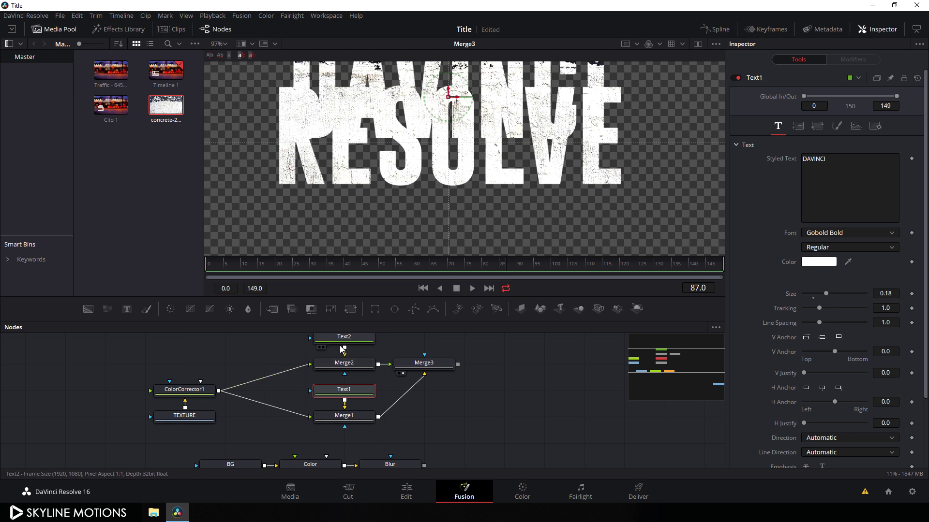
scroll(357, 343, "up", 1)
left_click_drag(449, 140, 449, 198)
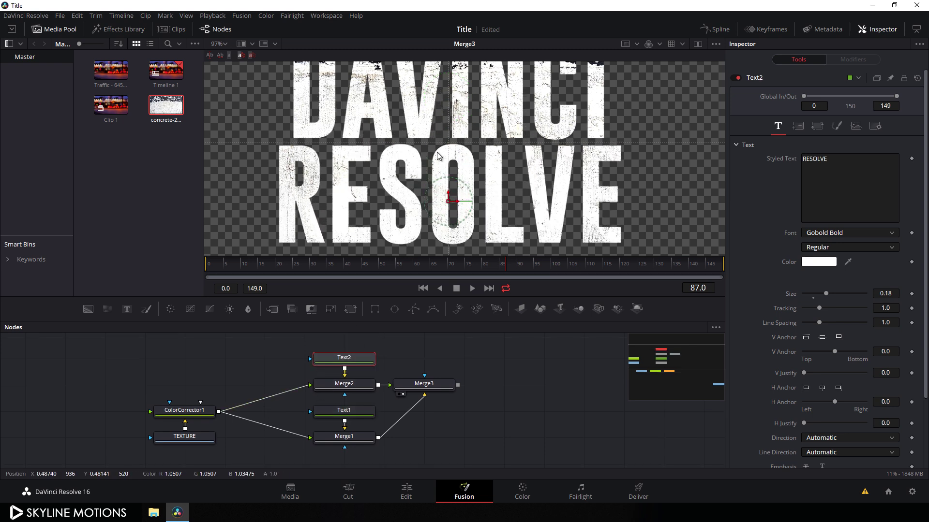
scroll(438, 155, "up", 2)
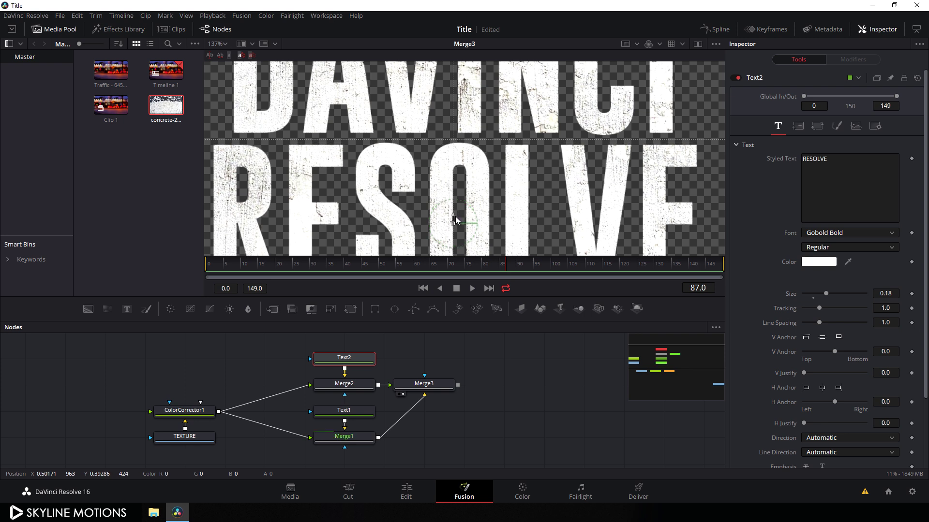
Step: Nudge Merge1's centre up to about Y 0.567 and Merge2's down to about Y 0.436
left_click(361, 416)
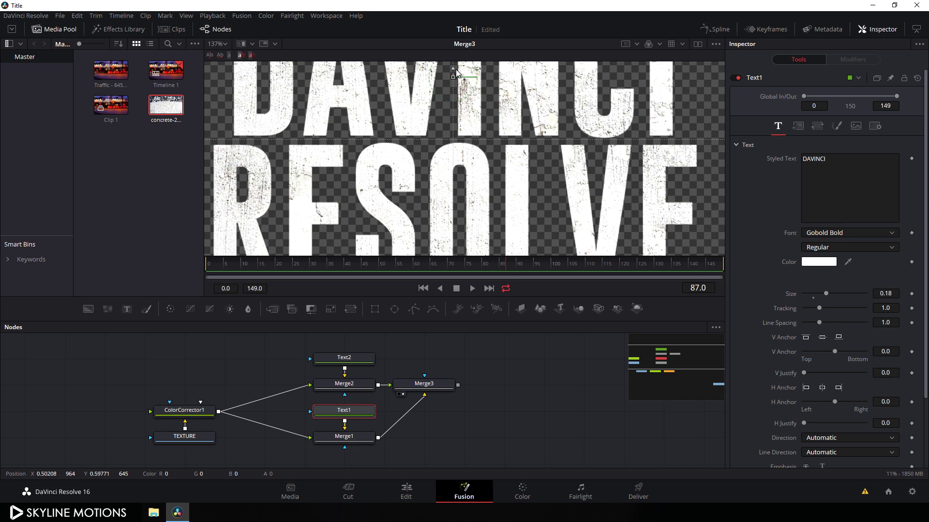
scroll(493, 172, "down", 2)
scroll(494, 172, "down", 1)
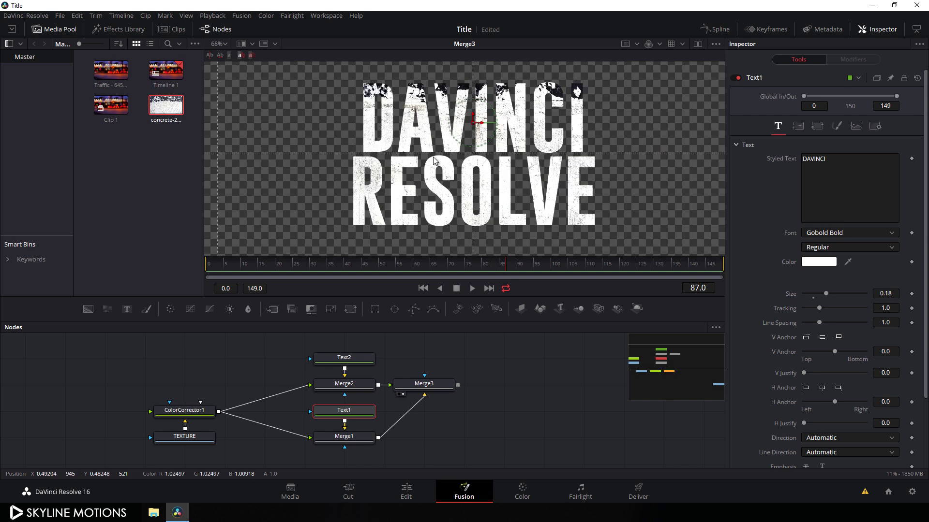
left_click(352, 439)
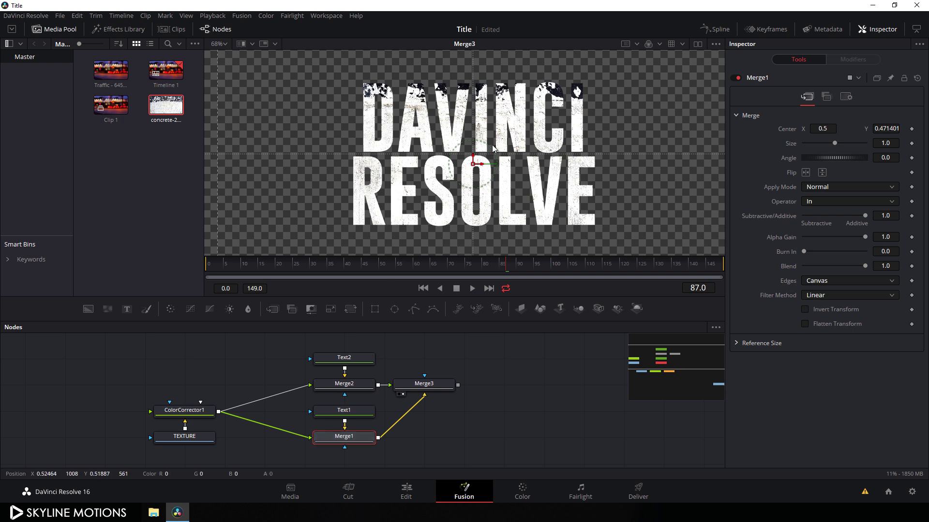
left_click_drag(474, 162, 482, 124)
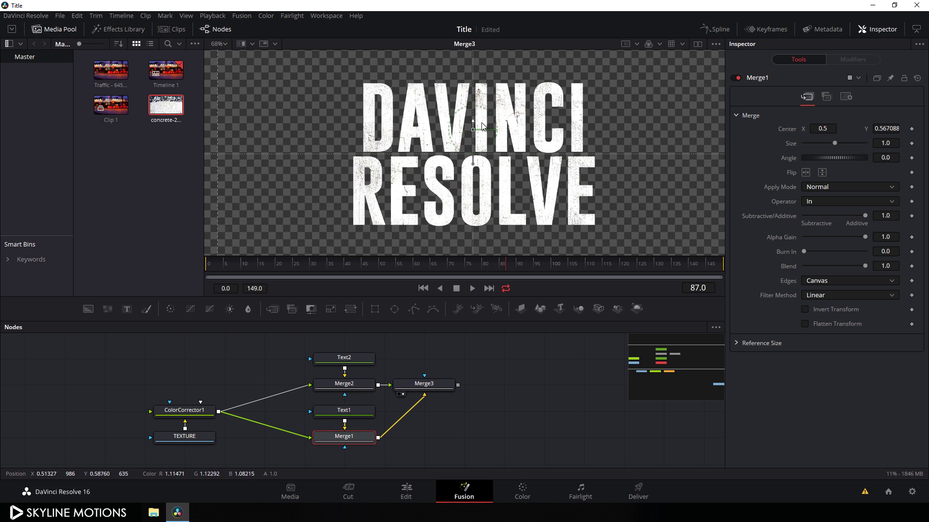
left_click(347, 386)
left_click_drag(474, 164, 474, 170)
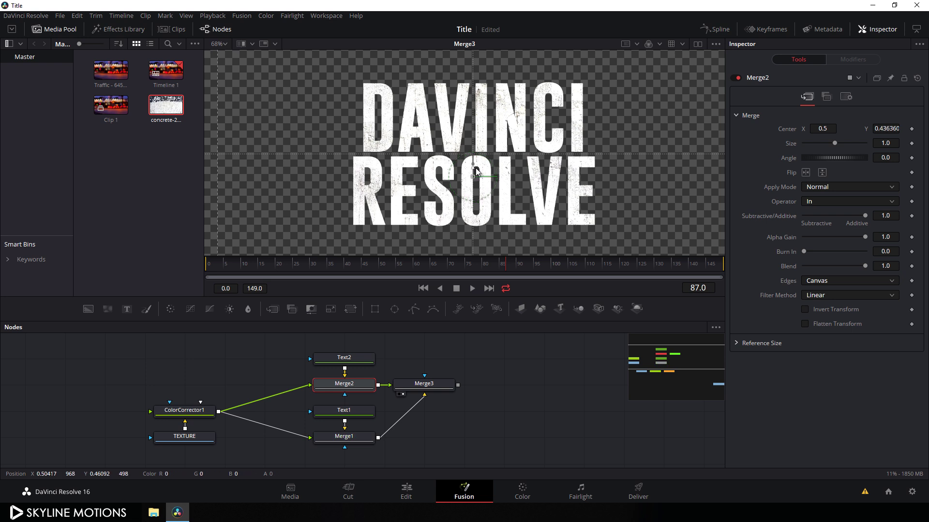
Step: Move Merge3 further right in the node graph
left_click(496, 348)
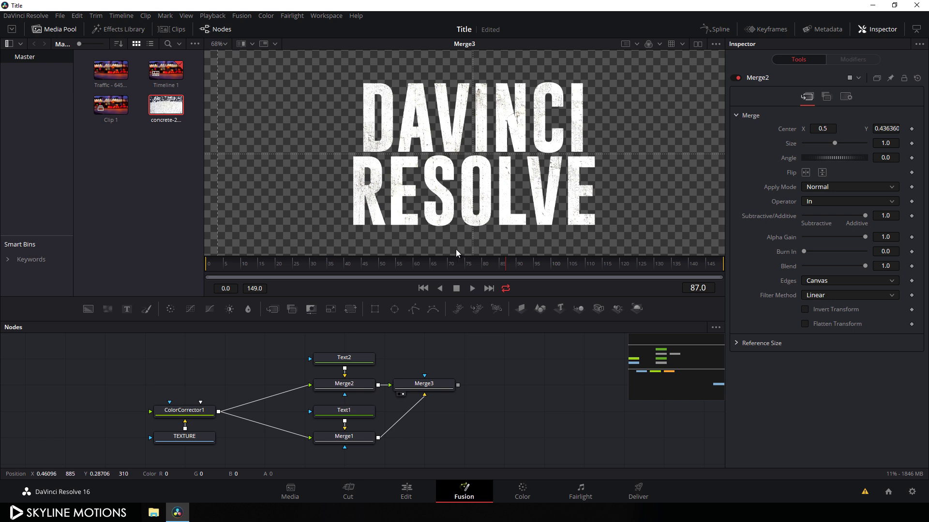
scroll(549, 348, "down", 1)
left_click_drag(410, 362, 508, 363)
scroll(334, 376, "down", 1)
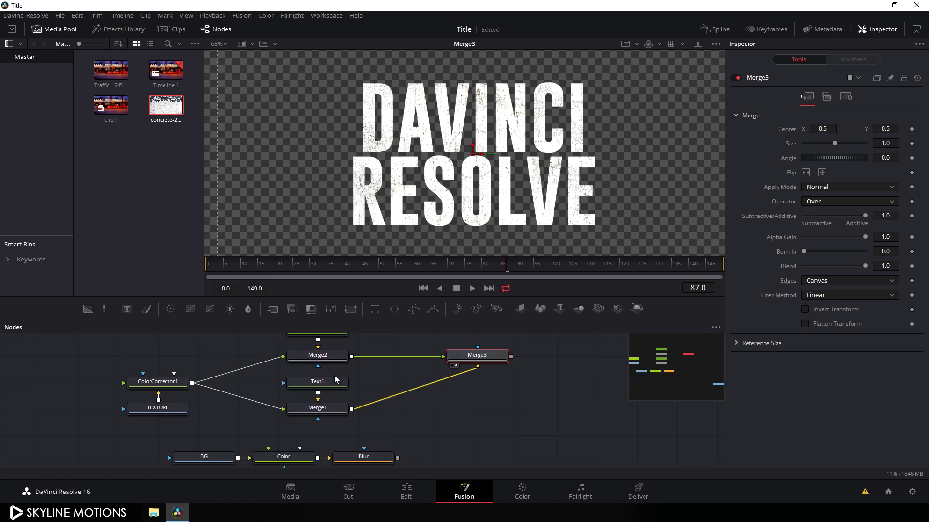
left_click(324, 414)
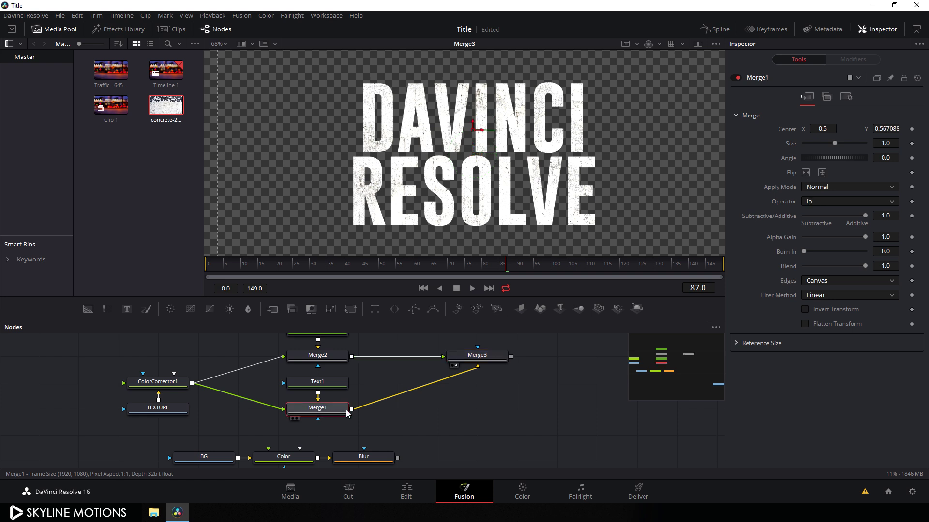
Step: Add a Transform node after Merge1 and rename it Tran1
left_click(350, 313)
key("F2")
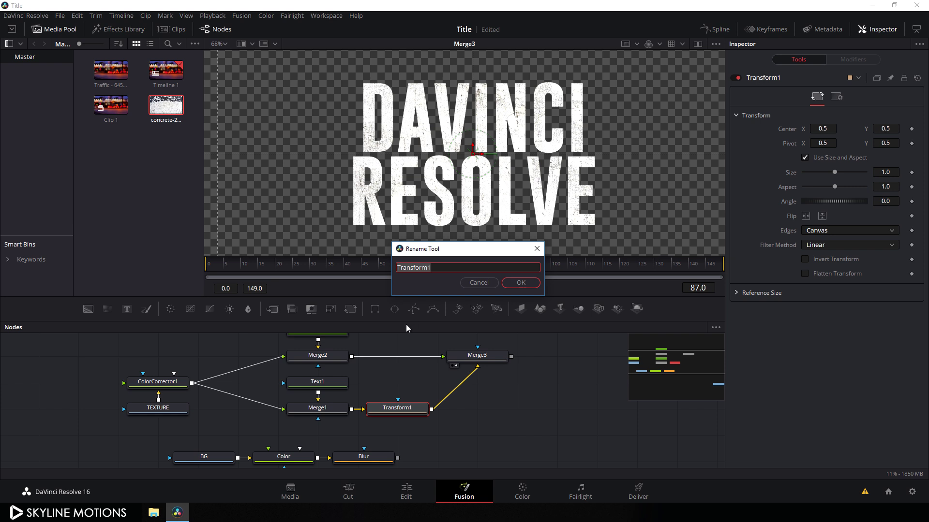
left_click_drag(437, 268, 412, 271)
type("1")
key("Return")
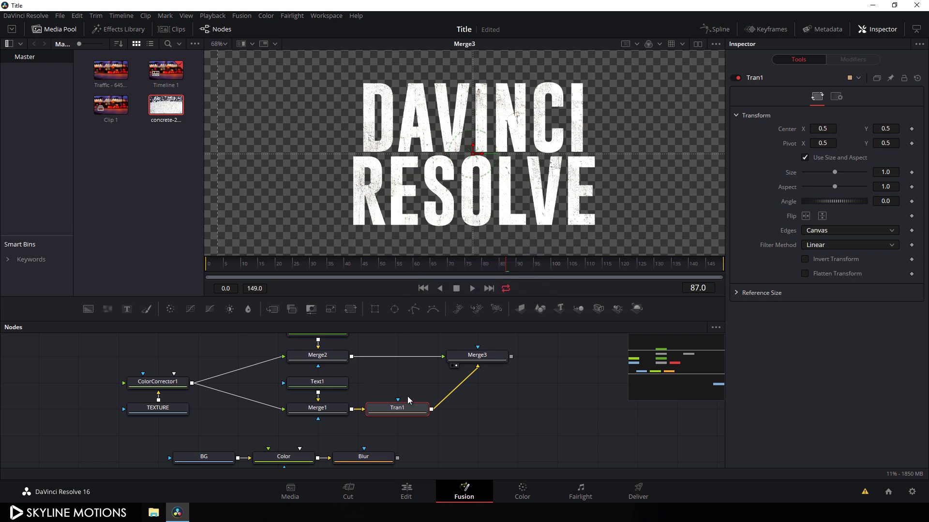
Step: Add a Transform node after Merge2 named Tran2, then jump to the last frame
left_click(337, 359)
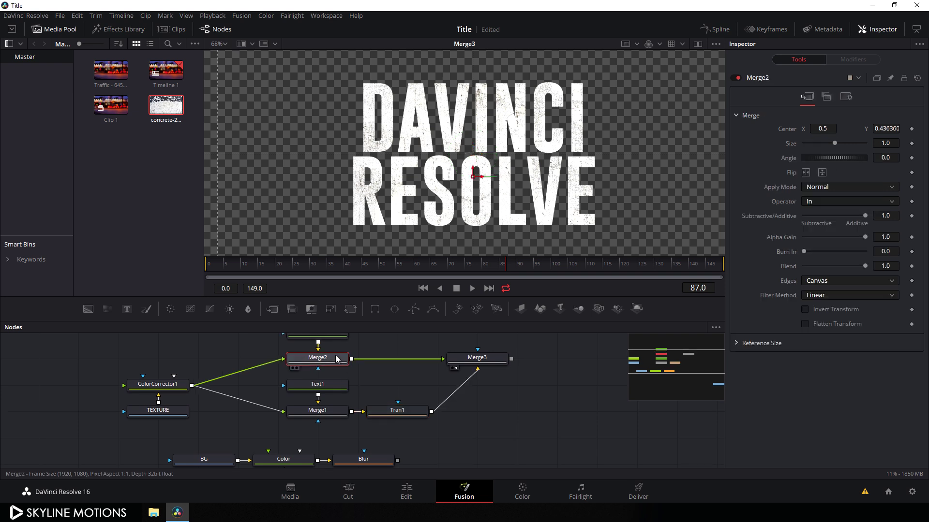
left_click(350, 312)
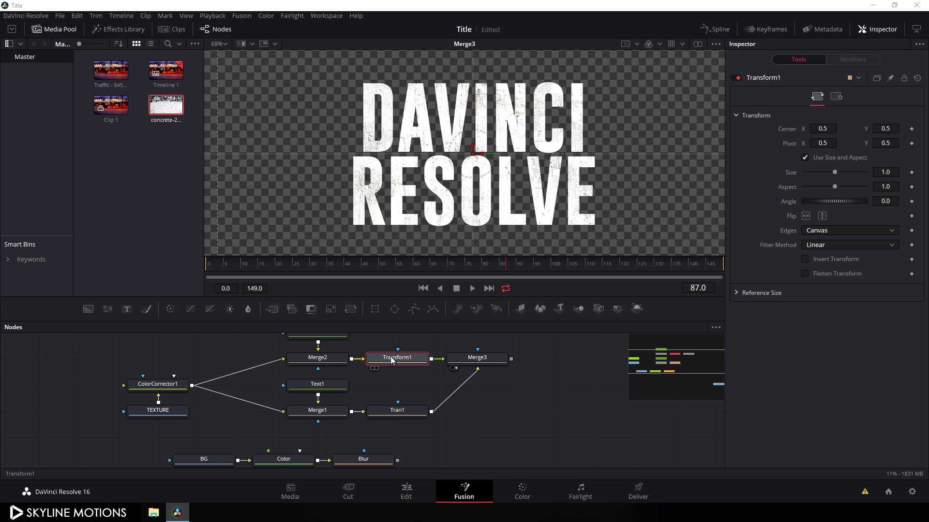
key("F2")
left_click(414, 269)
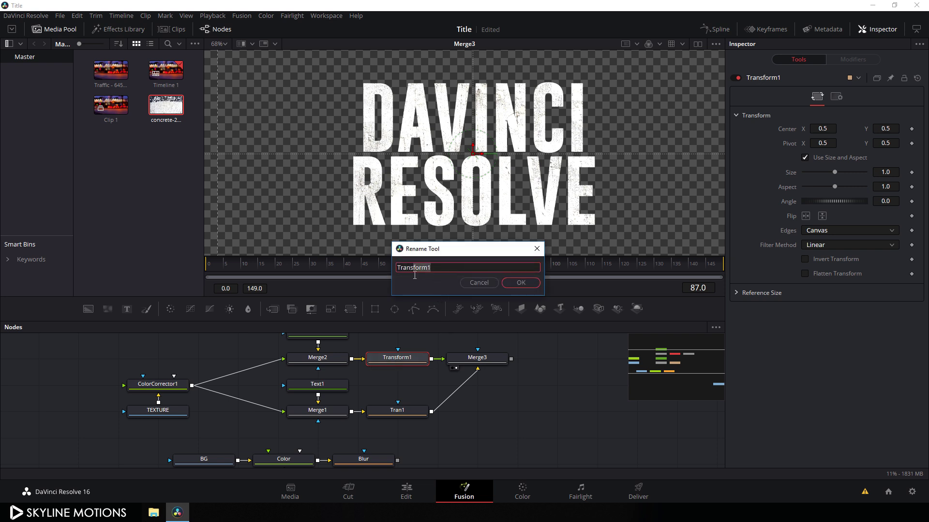
key("Return")
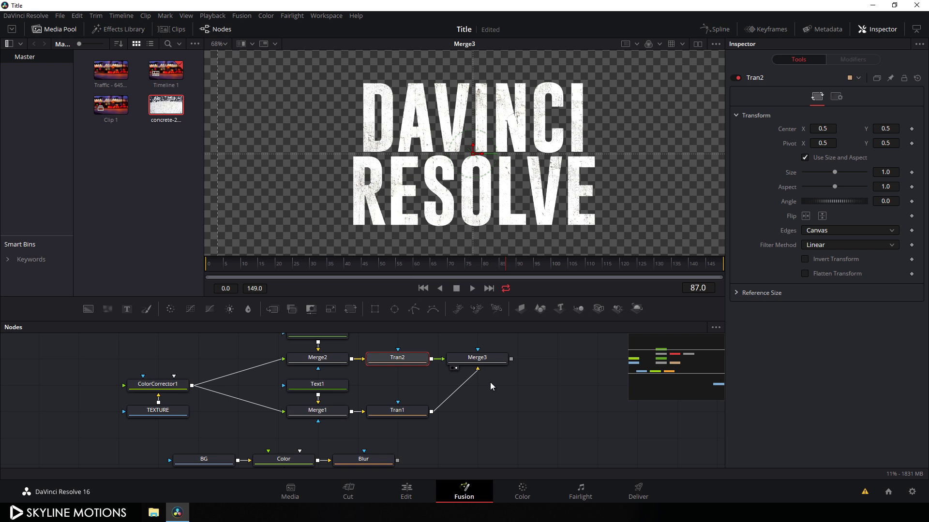
left_click_drag(507, 263, 698, 262)
Step: Animate the Center parameter on both Tran1 and Tran2 at frame 149
left_click(406, 413)
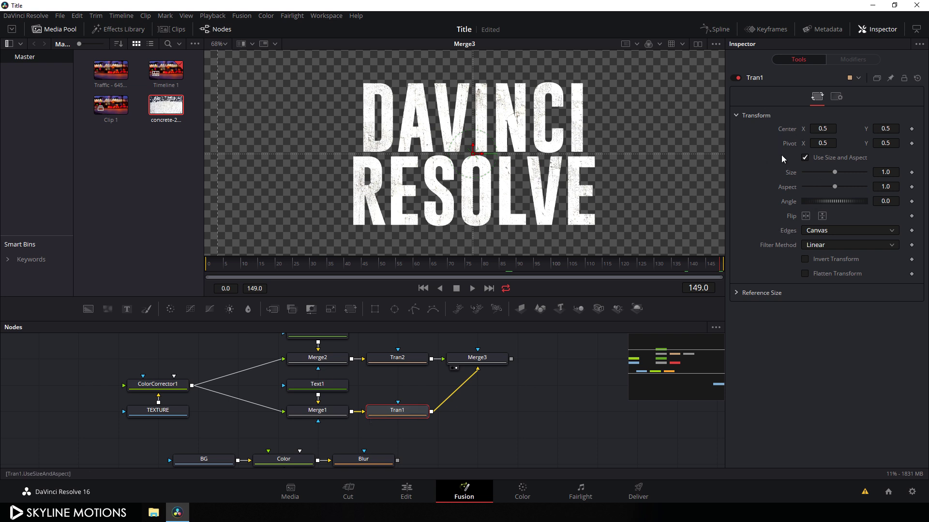
right_click(788, 130)
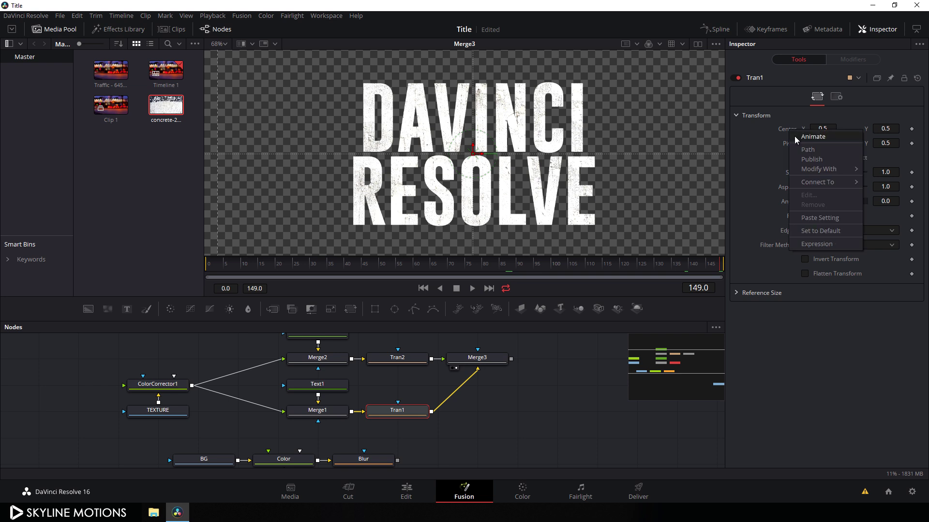
left_click(794, 135)
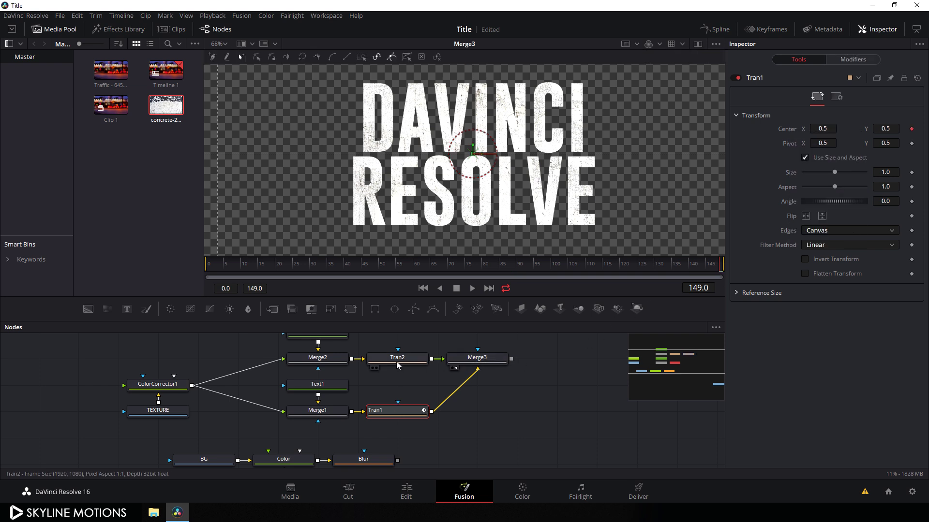
left_click(400, 359)
right_click(789, 130)
left_click(798, 137)
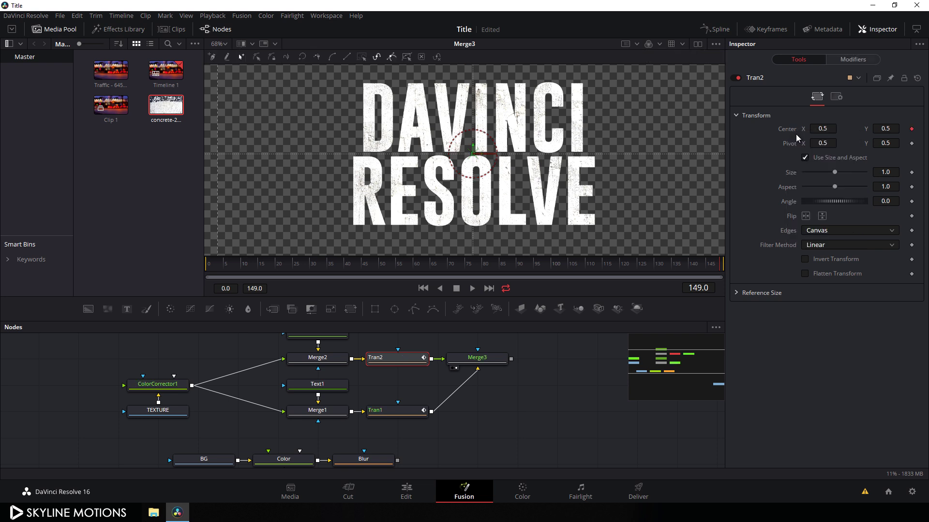
Step: At frame 0, set Center X to 0.52 on Tran1 and 0.48 on Tran2
left_click_drag(648, 262, 193, 285)
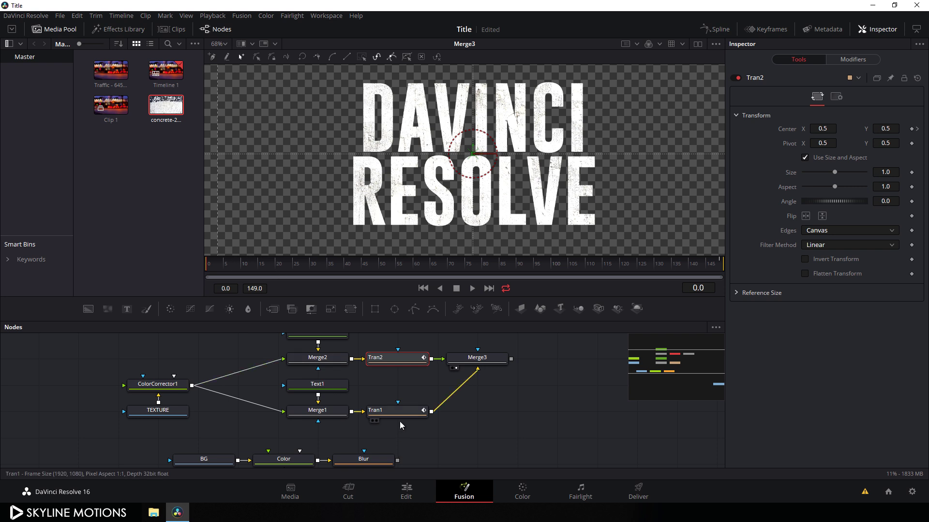
left_click(384, 413)
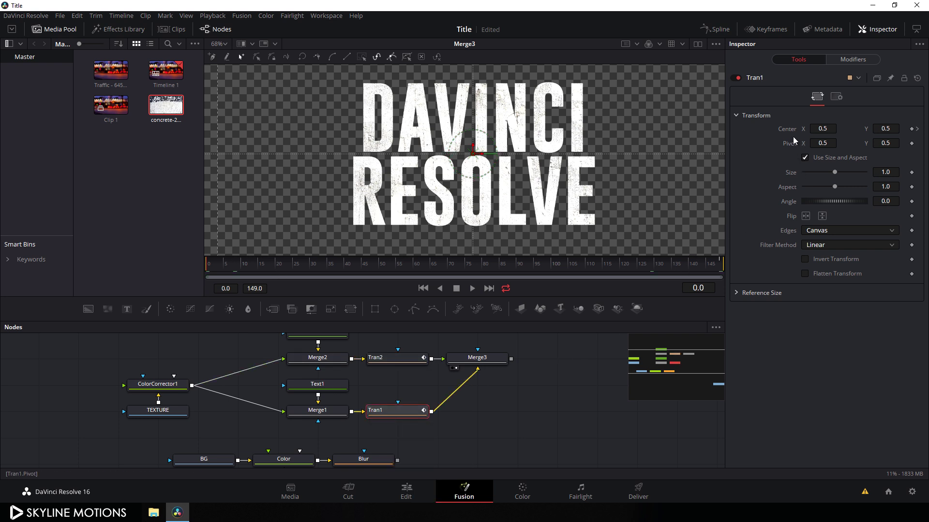
left_click(825, 129)
type("0.52")
key("Tab")
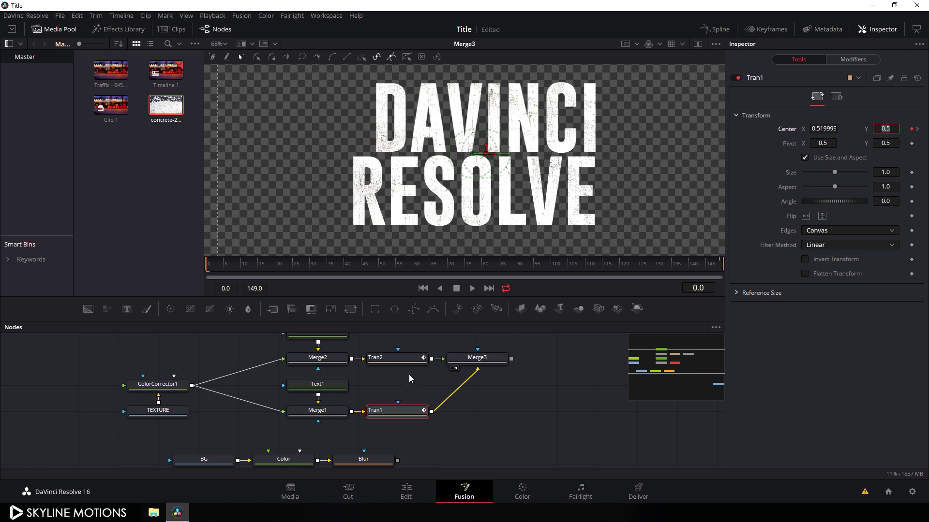
left_click(389, 361)
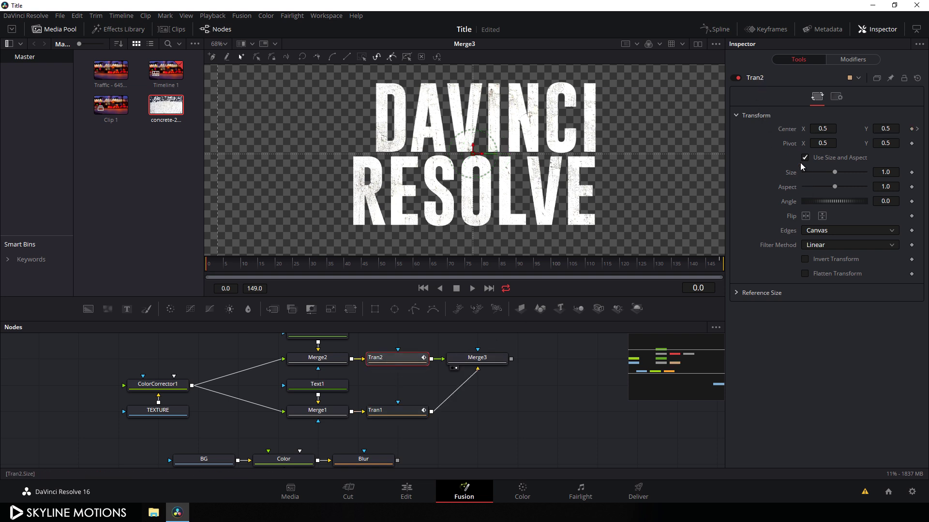
left_click(823, 129)
type("48")
key("Tab")
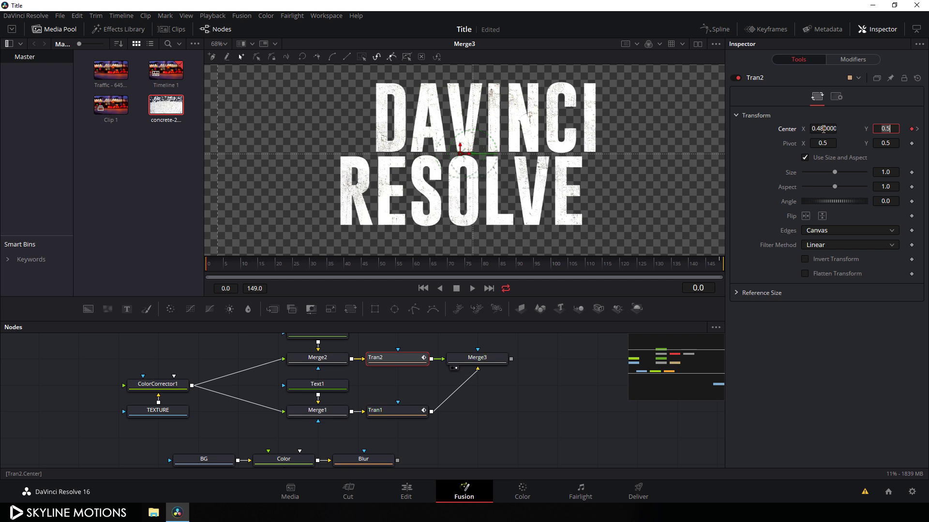
Step: Scrub partway to preview the slide and bring Text2 back into view
left_click_drag(229, 266, 625, 263)
left_click_drag(509, 416, 486, 402)
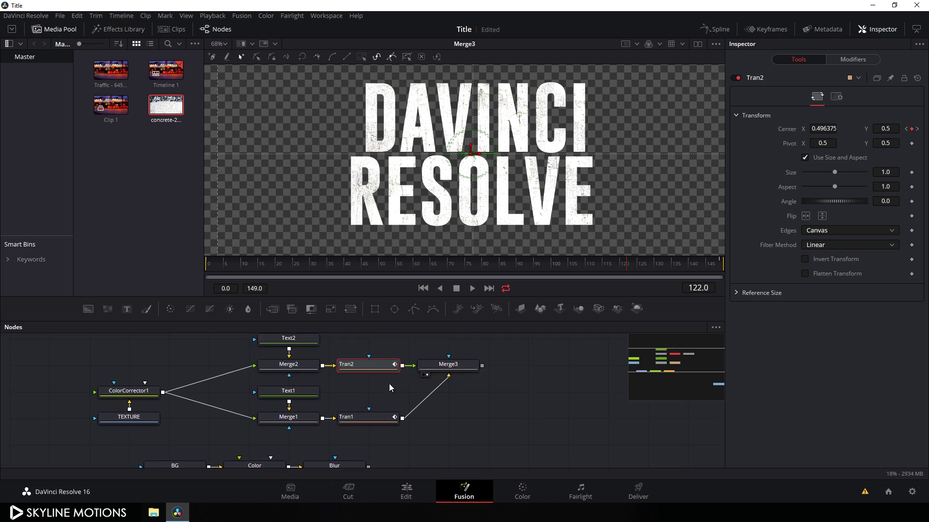
left_click(463, 369)
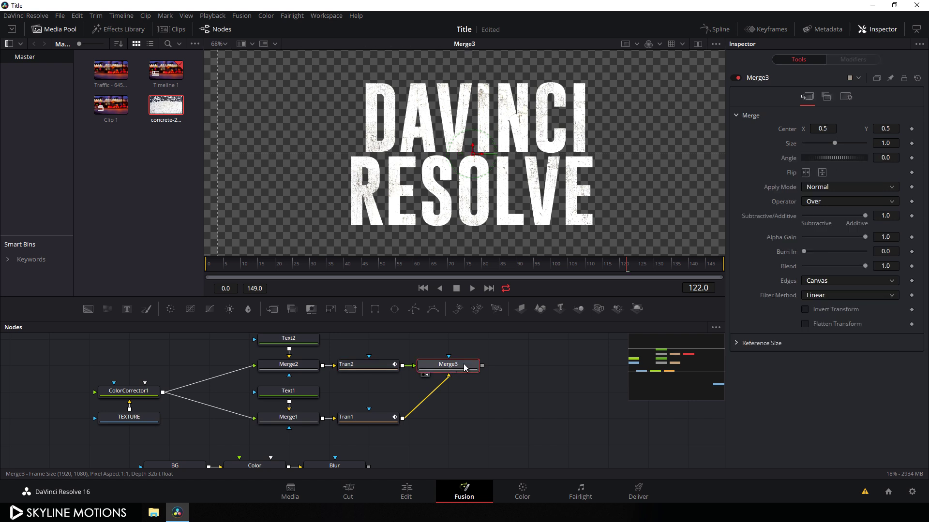
Step: Add a Transform after Merge3, view it, and rename it Scale
left_click(350, 309)
left_click_drag(515, 368, 516, 150)
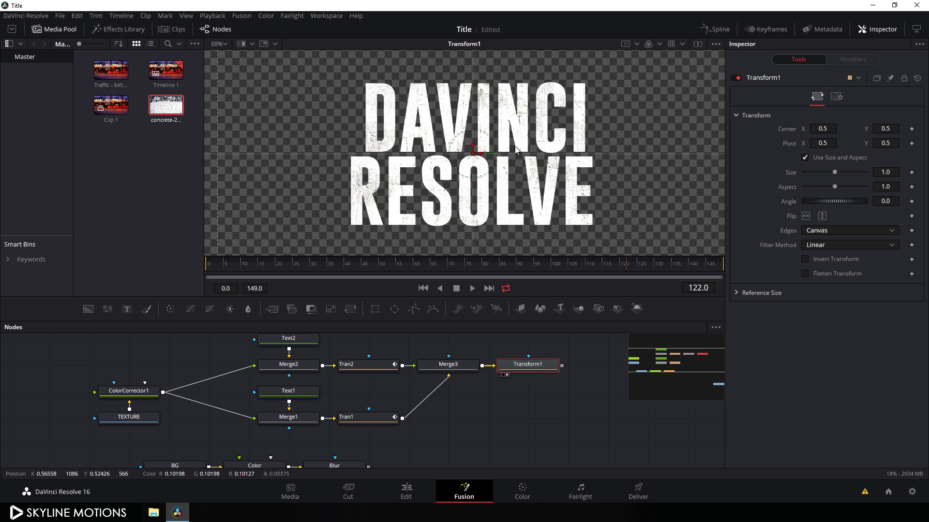
key("F2")
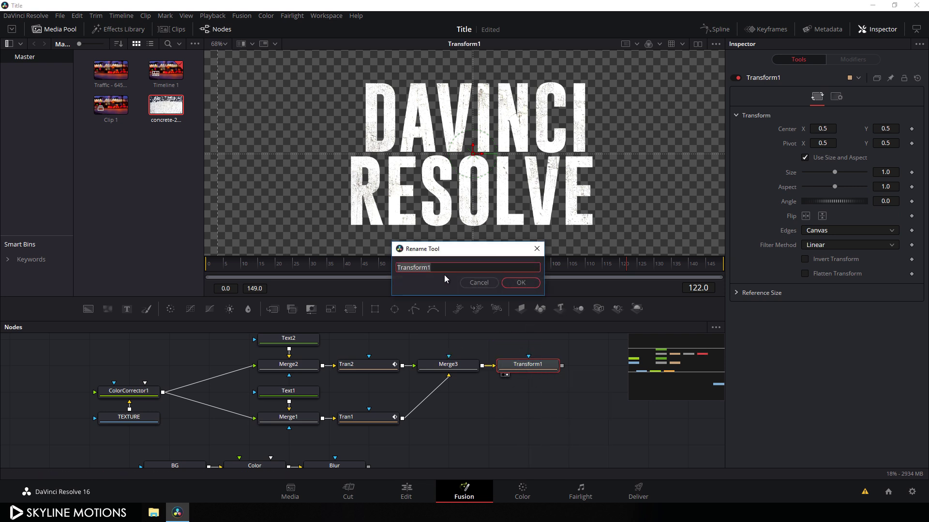
type("Scale")
left_click(529, 283)
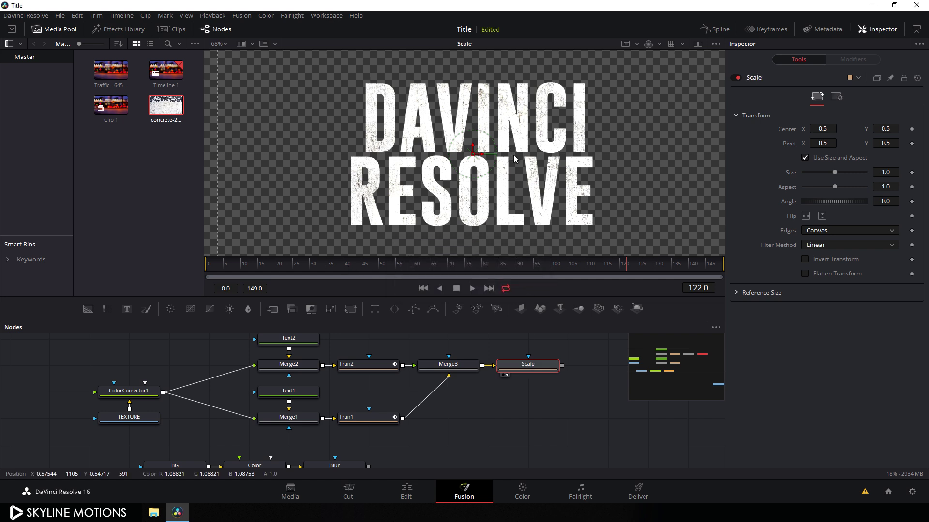
Step: Keyframe Scale's Size at 1.0 on the last frame and 1.07 on frame 0
scroll(514, 159, "down", 2)
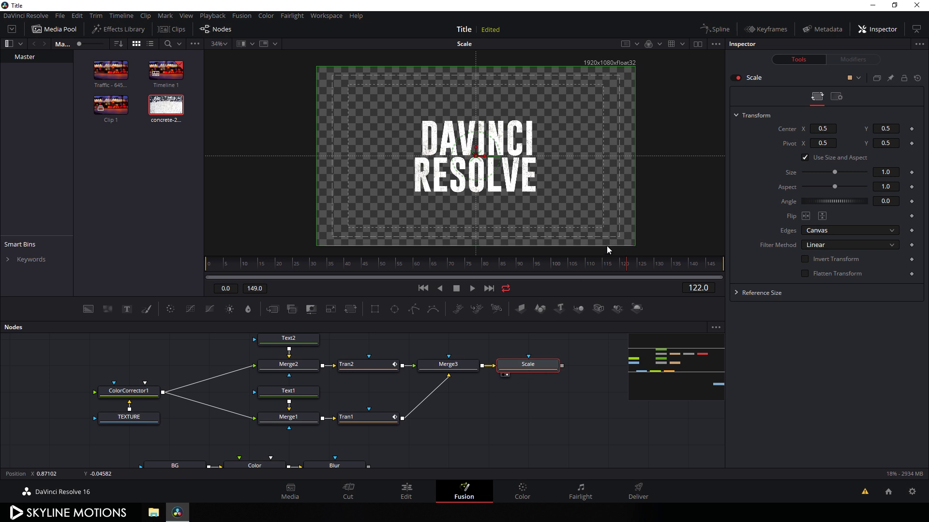
left_click_drag(607, 263, 781, 266)
right_click(787, 174)
left_click(799, 180)
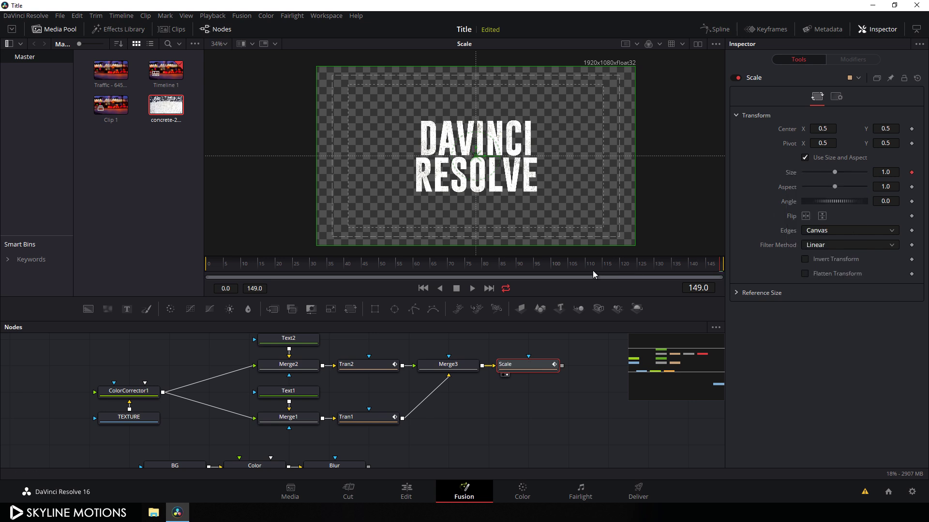
left_click(422, 288)
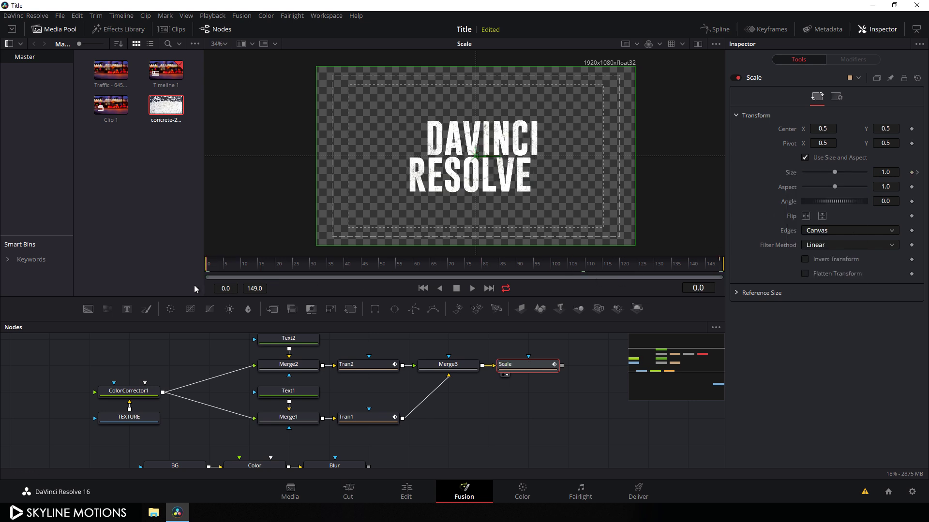
left_click_drag(833, 173, 836, 173)
double_click(884, 172)
key("BackSpace")
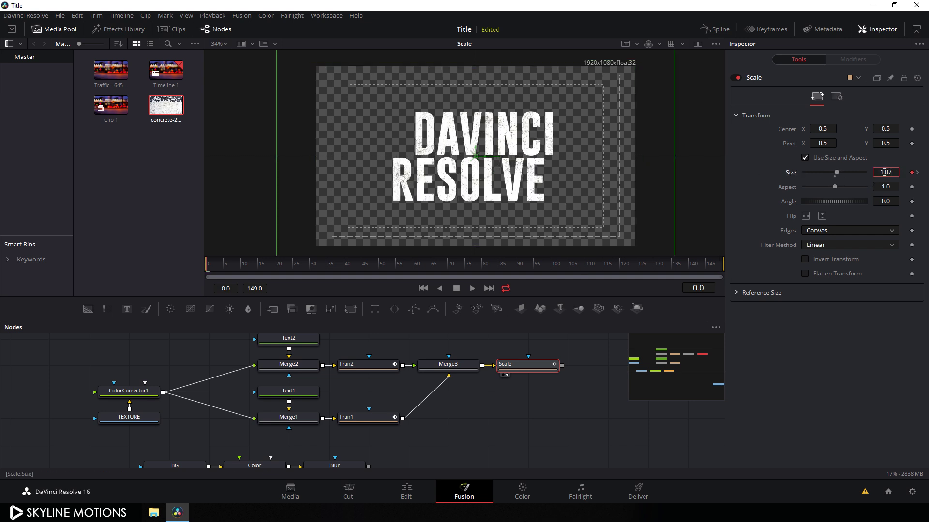
type("1.07")
key("Tab")
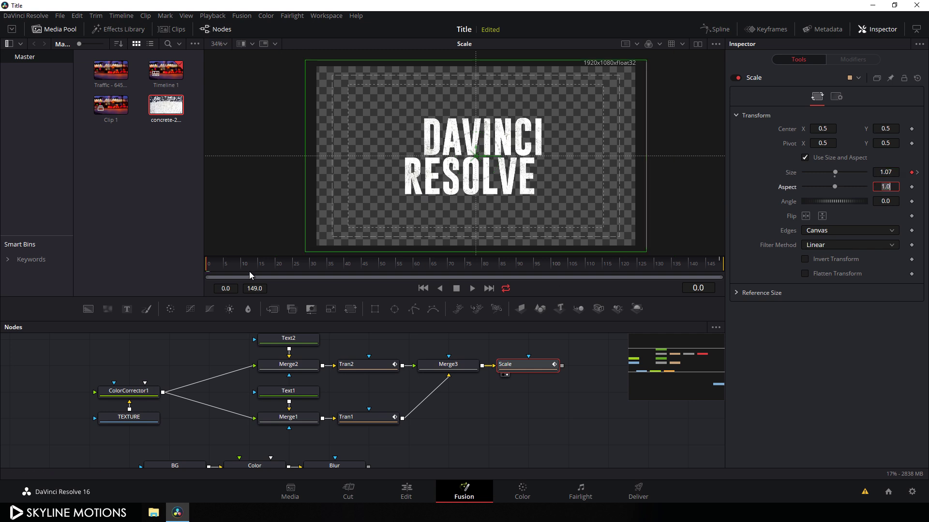
left_click_drag(223, 267, 582, 263)
Step: Hide the media panel and enlarge and pan the node graph for more room
left_click(57, 29)
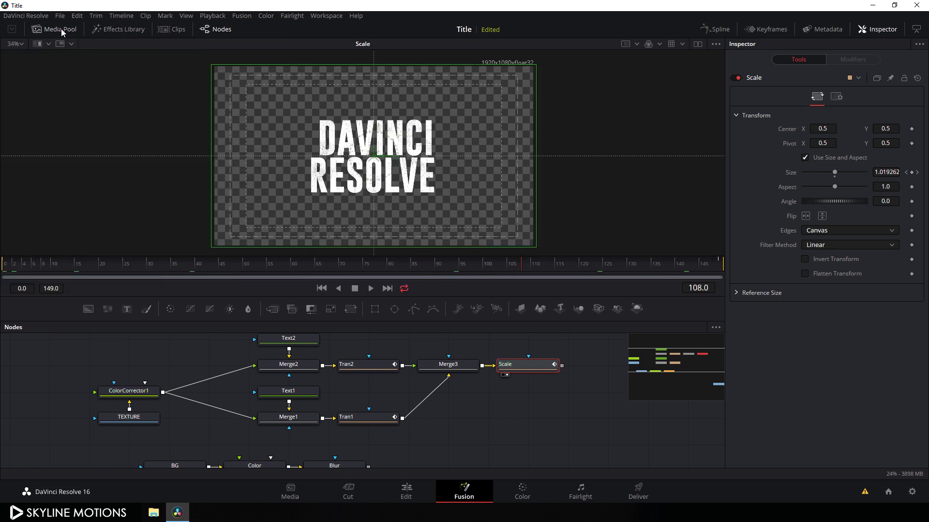
left_click_drag(506, 415, 486, 394)
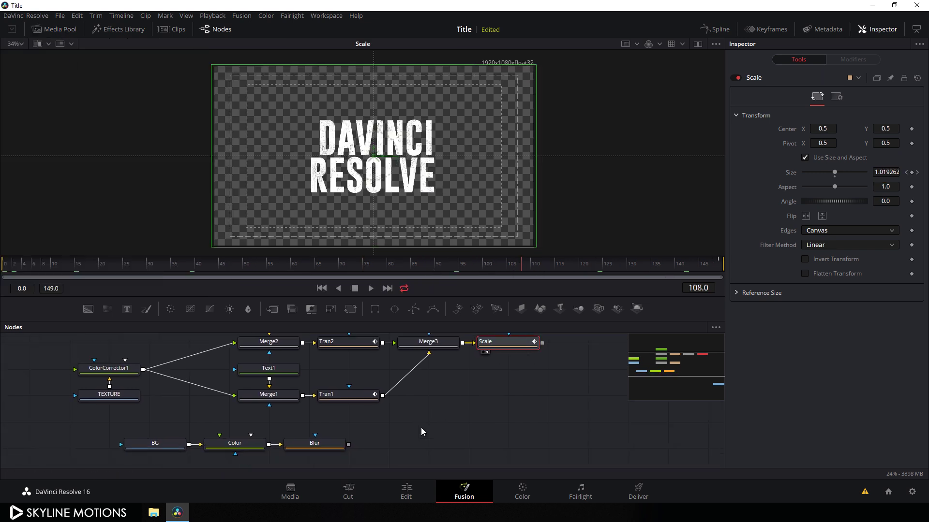
left_click_drag(450, 426, 434, 413)
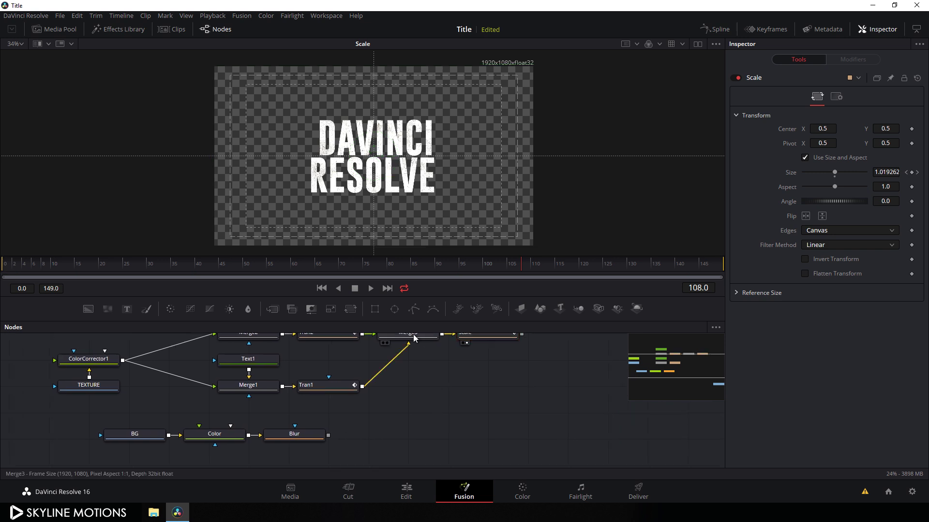
left_click_drag(407, 321, 400, 291)
left_click_drag(447, 358, 446, 368)
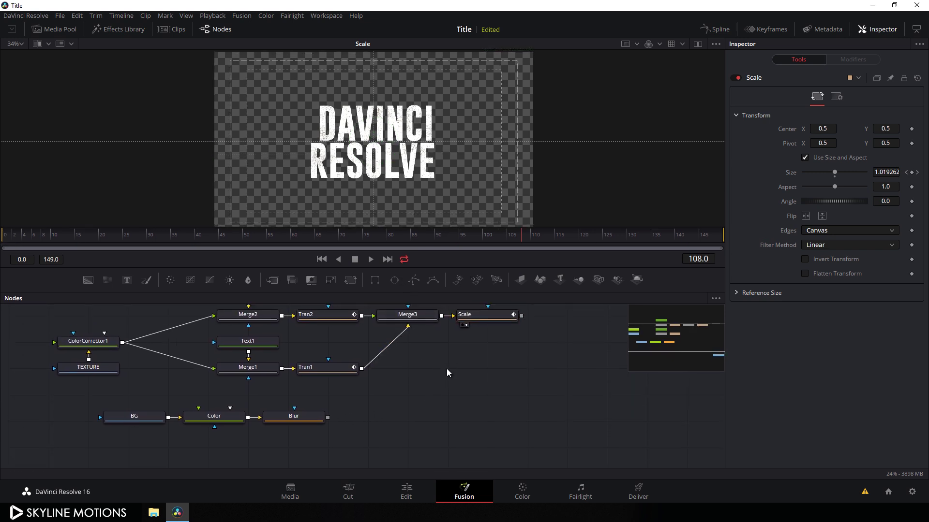
Step: Add Merge4 beside Blur, feed the Scale title into its foreground, and view it
left_click(277, 285)
left_click_drag(450, 370, 301, 423)
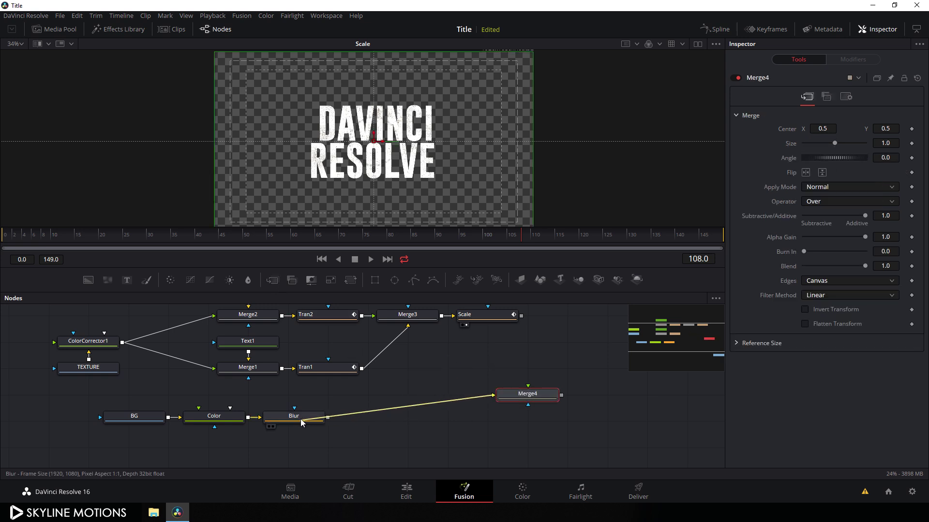
left_click_drag(533, 391, 491, 374)
left_click_drag(486, 328, 480, 318)
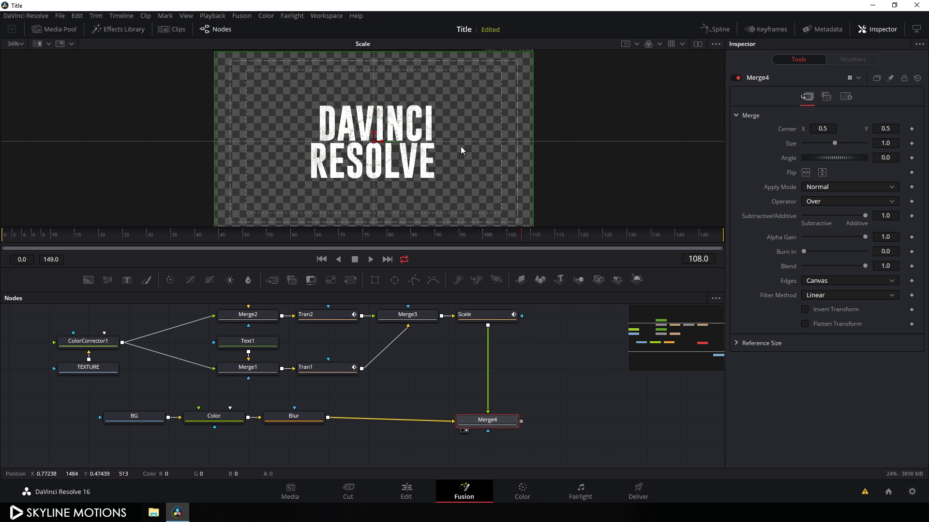
key("1")
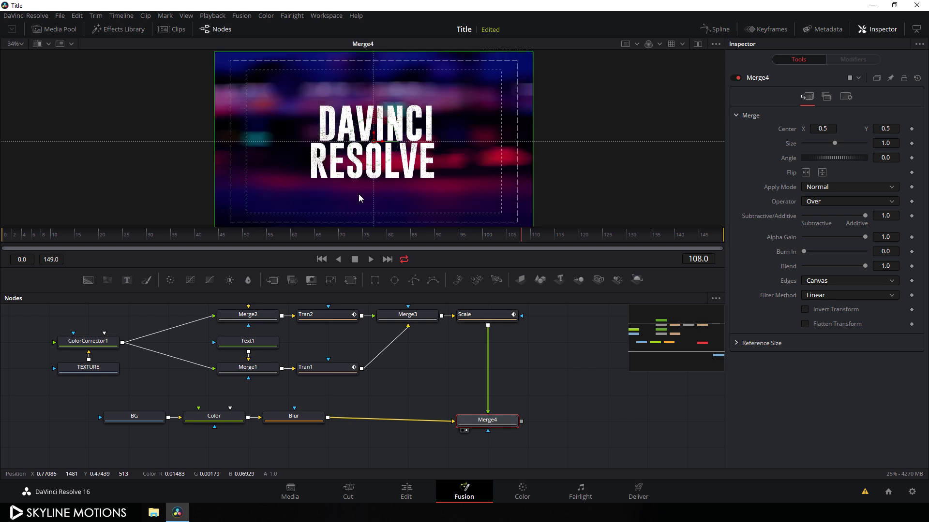
scroll(484, 425, "down", 1)
left_click_drag(94, 437, 292, 412)
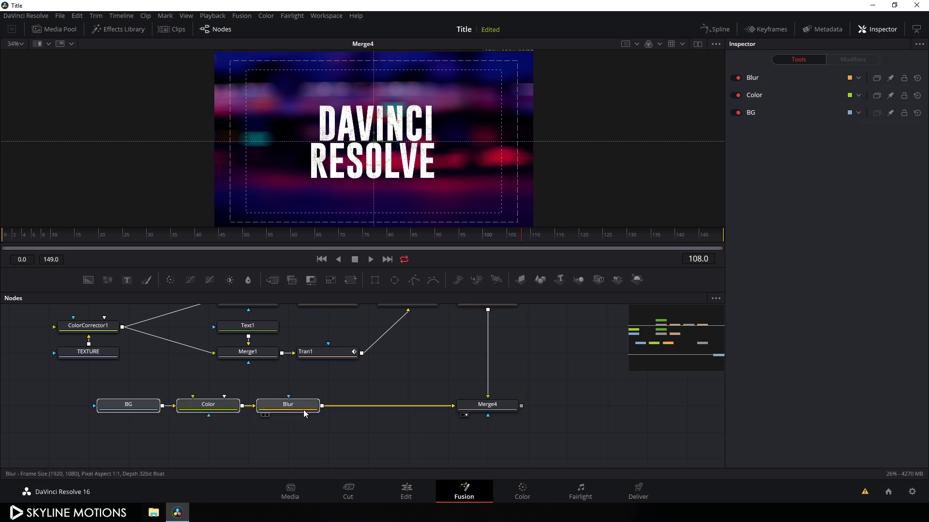
left_click(384, 429)
Step: Add a Blur node after Merge4 and show Blur1 in the viewer
left_click(497, 409)
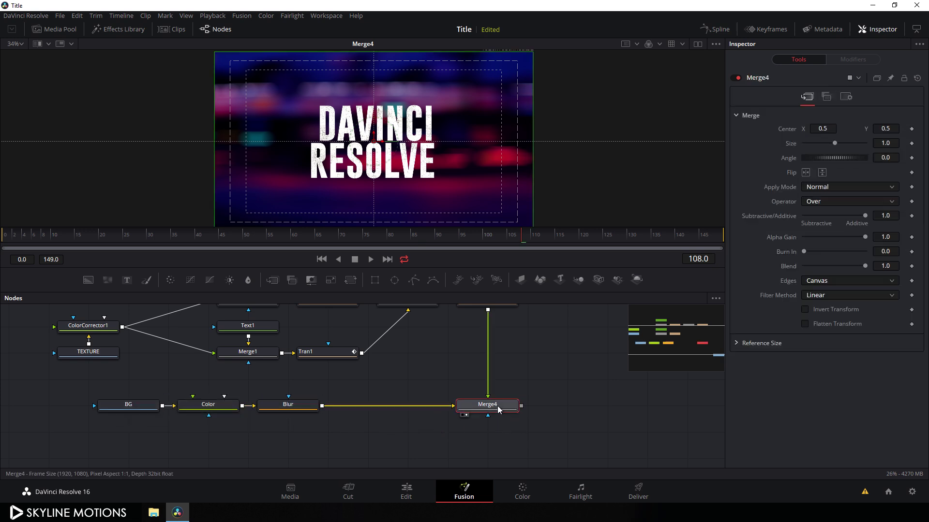
key("shift+space")
type("Directional Blur")
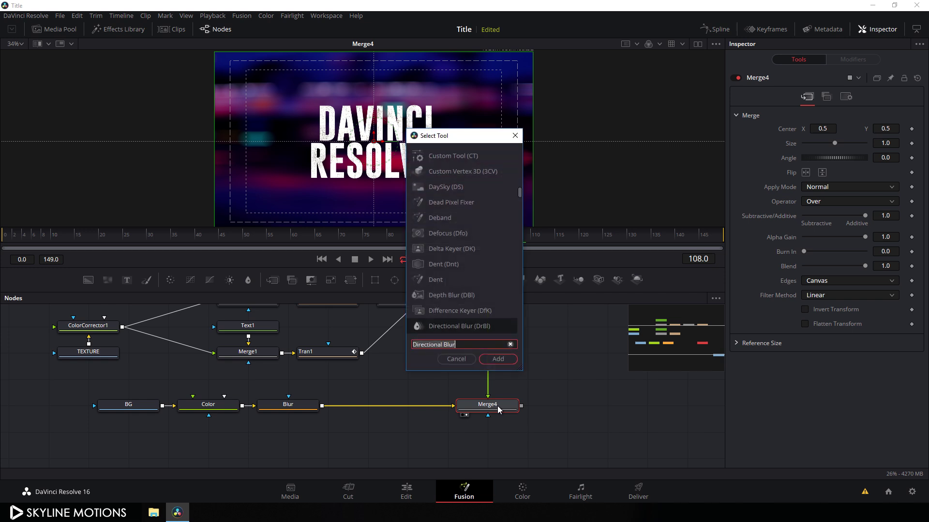
left_click(510, 344)
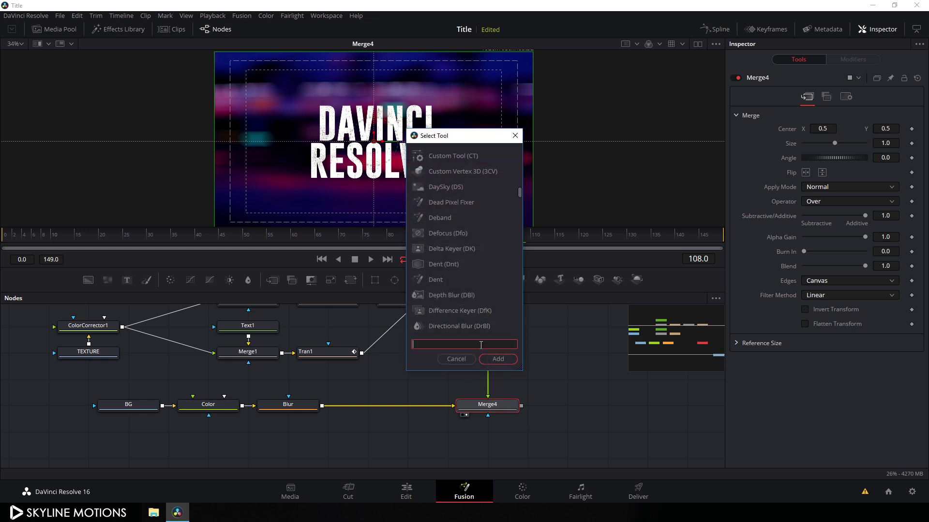
type("blur")
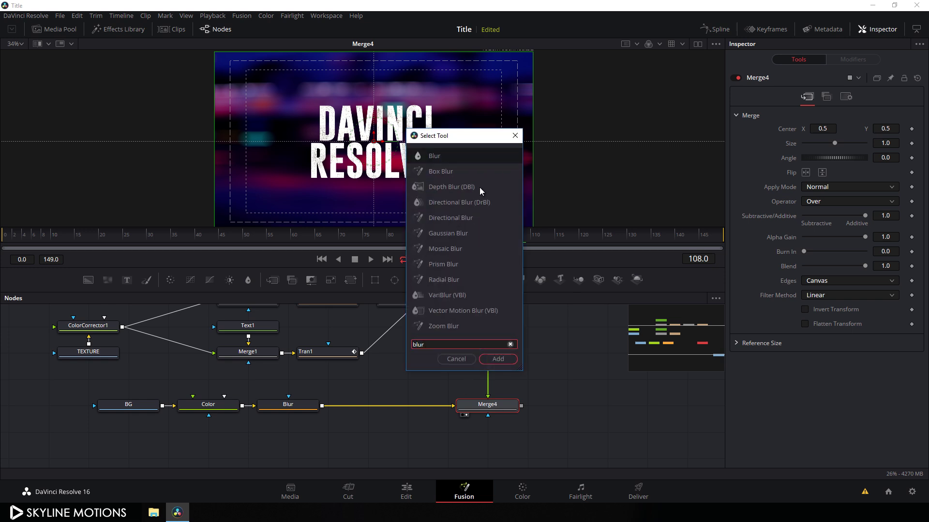
left_click(498, 362)
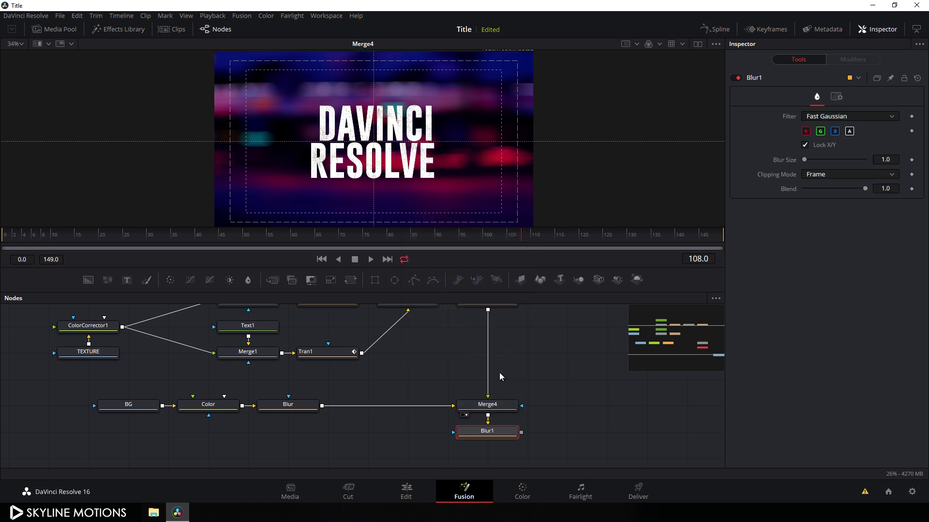
key("1")
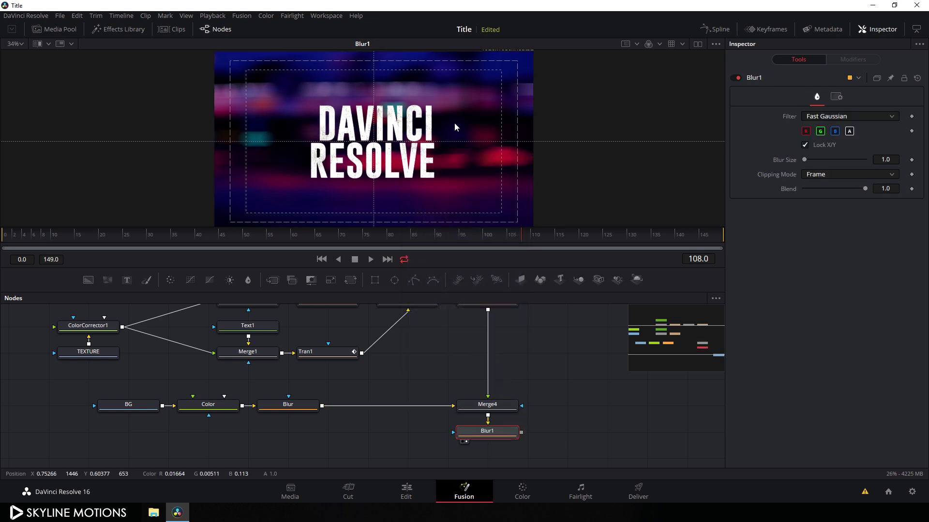
Step: Keyframe Blur1's Blur Size at 0 on frame 30 and 10 on frame 0
left_click_drag(204, 239, 149, 241)
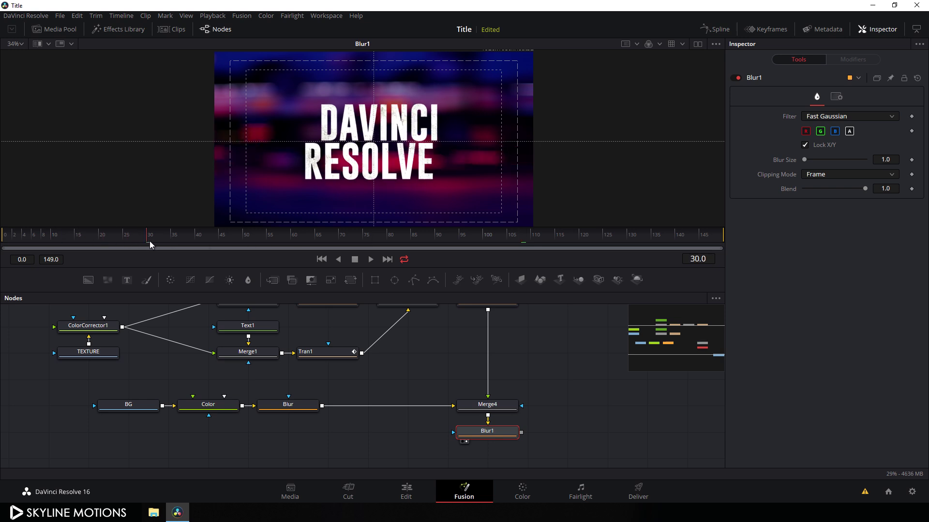
right_click(782, 161)
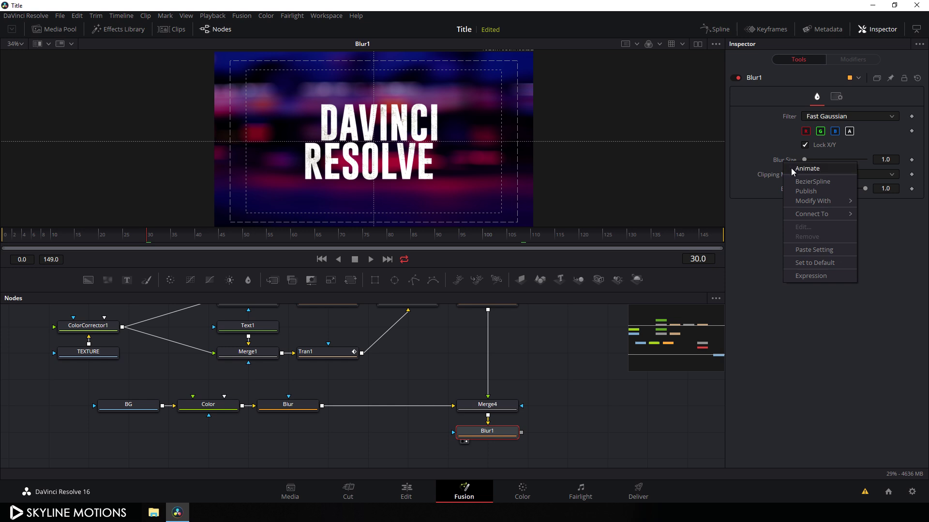
left_click(792, 171)
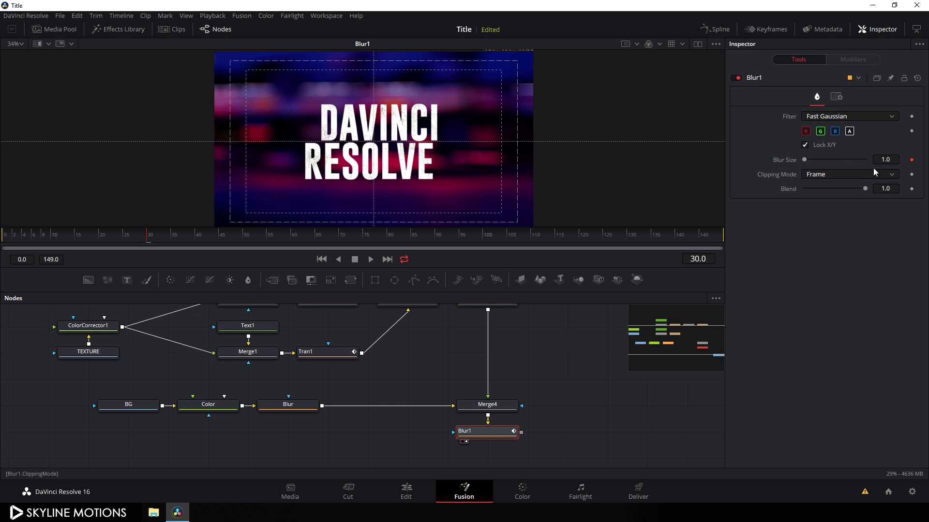
left_click(888, 160)
type("0")
key("Tab")
left_click_drag(149, 242, 4, 245)
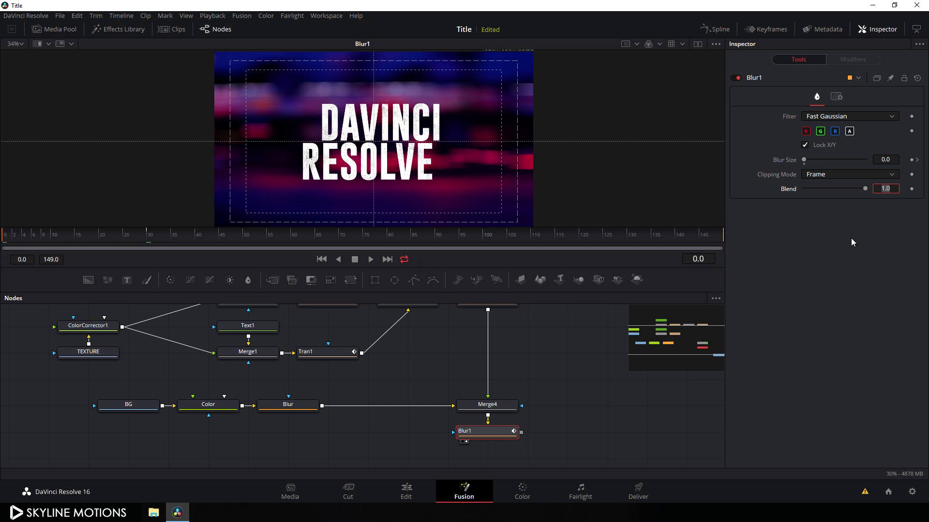
left_click(888, 160)
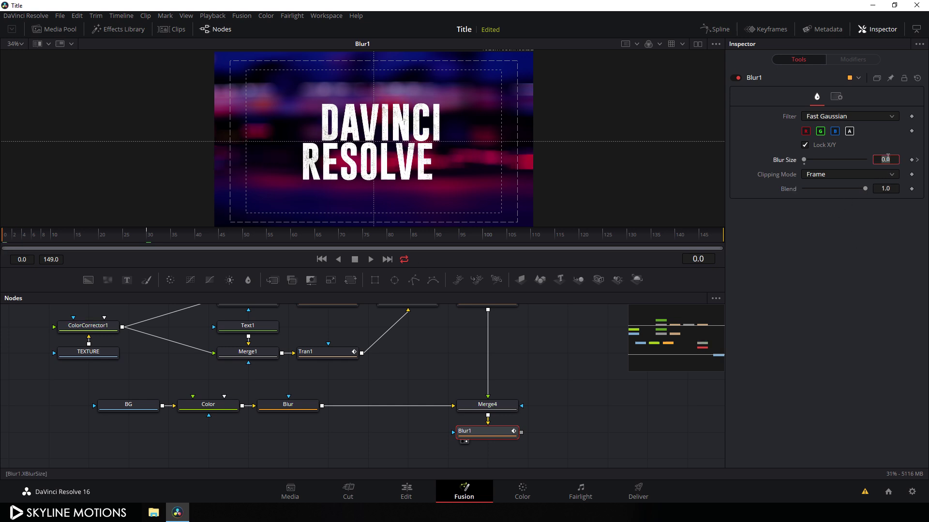
key("Tab")
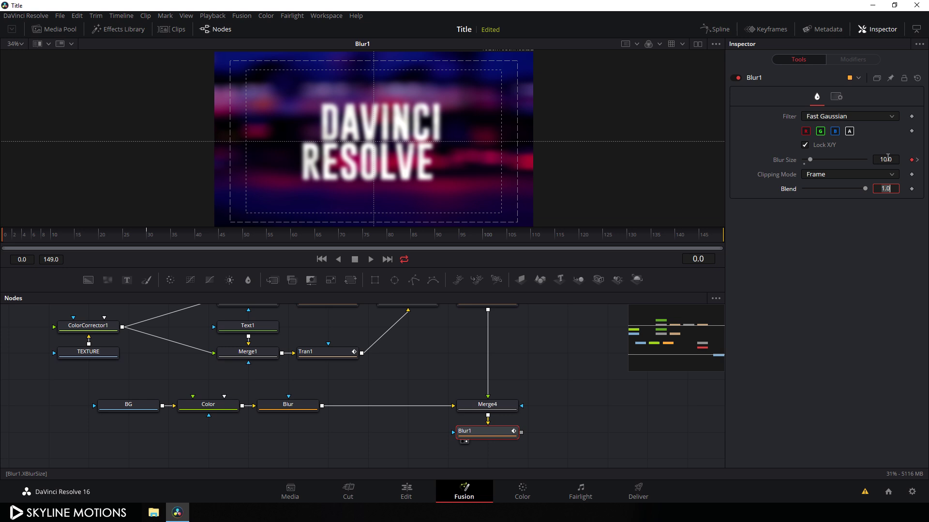
left_click_drag(12, 238, 321, 245)
Step: Place MediaOut1 beside Blur1 and connect Blur1's output to it
left_click_drag(573, 436, 513, 395)
left_click_drag(521, 432, 547, 389)
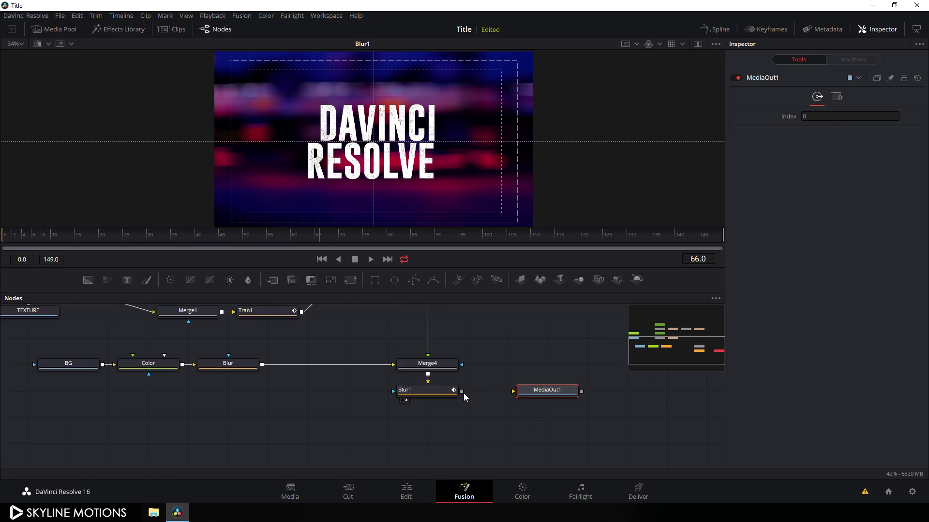
left_click_drag(461, 391, 537, 391)
Step: On the Edit page, set Timeline Output Blanking to a 2.35 letterbox
left_click(407, 491)
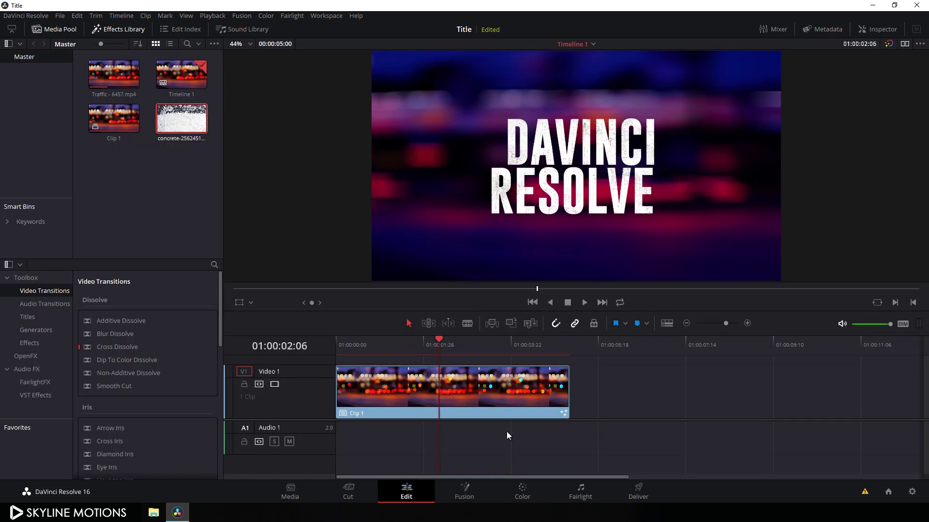
left_click_drag(461, 354, 523, 356)
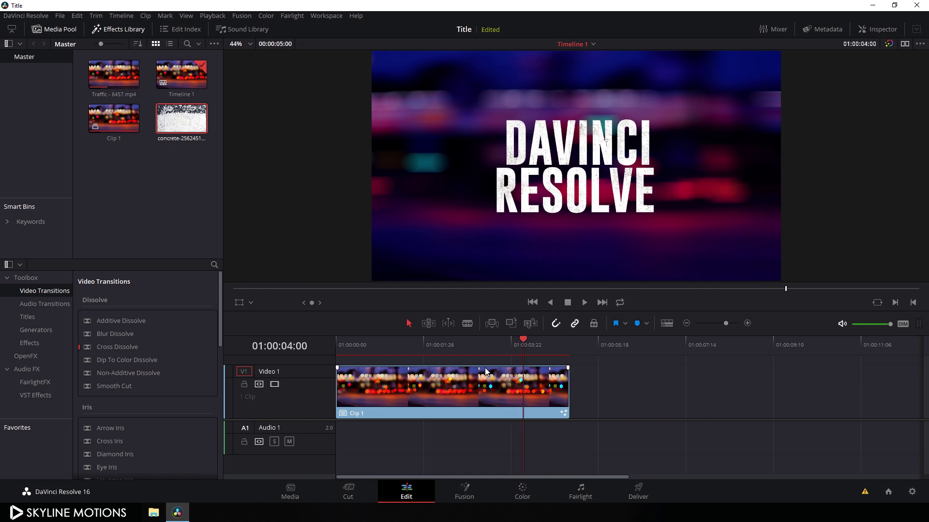
left_click(129, 16)
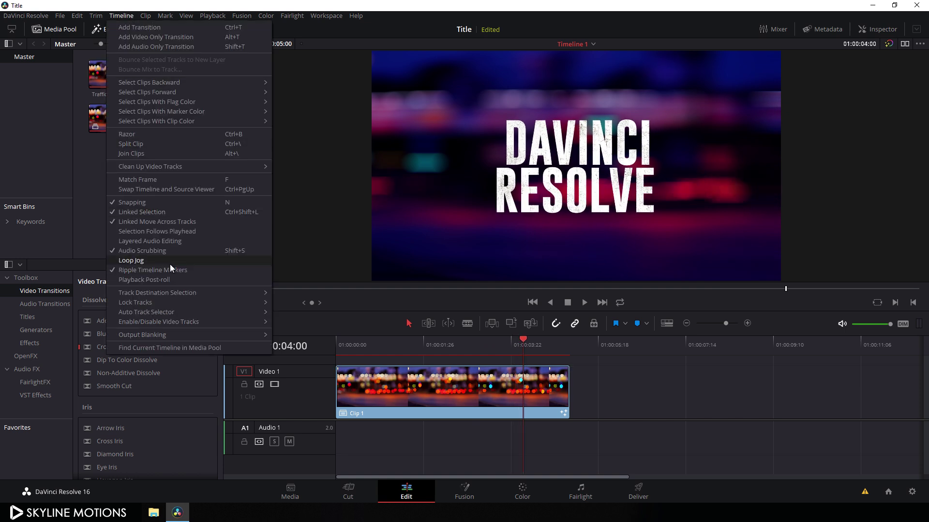
mouse_move(142, 336)
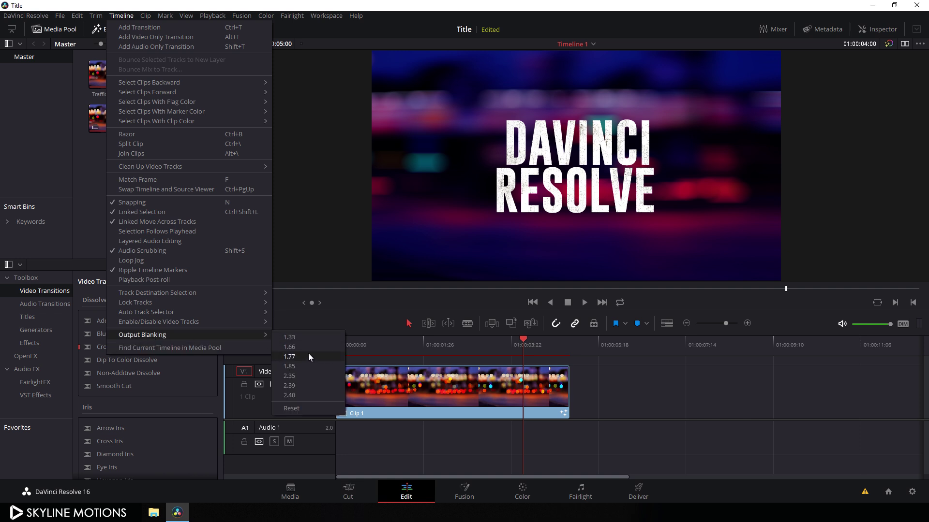
left_click(294, 381)
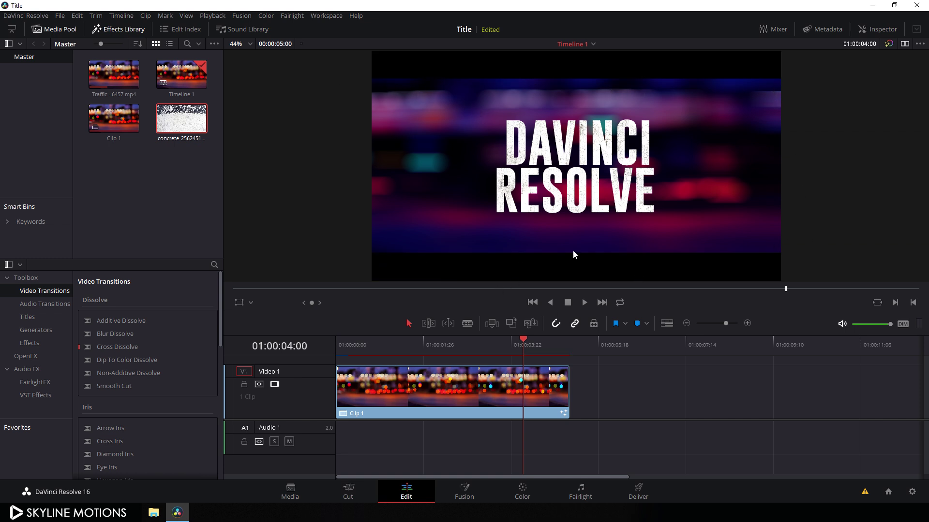
Step: Check the letterboxed title, enlarge the viewer and play back the finished animation
left_click_drag(466, 349, 530, 351)
left_click_drag(517, 315, 322, 385)
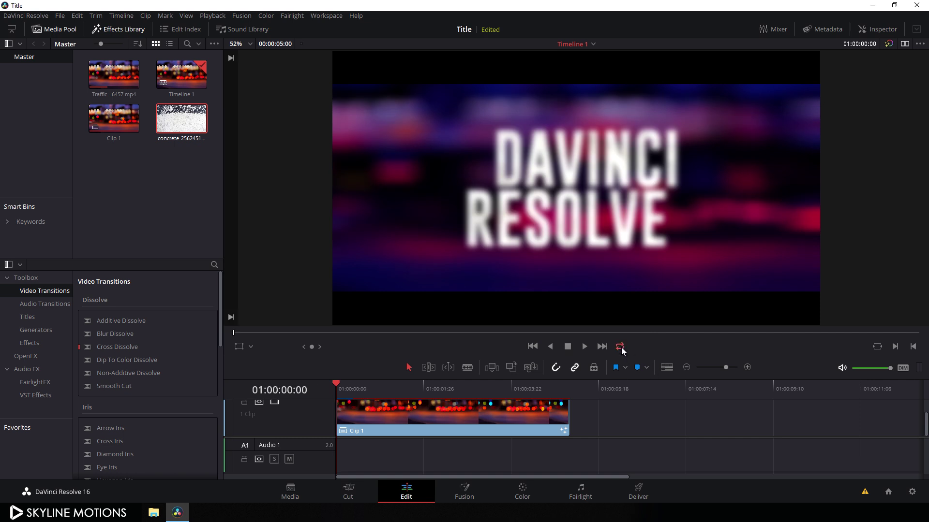
left_click(584, 346)
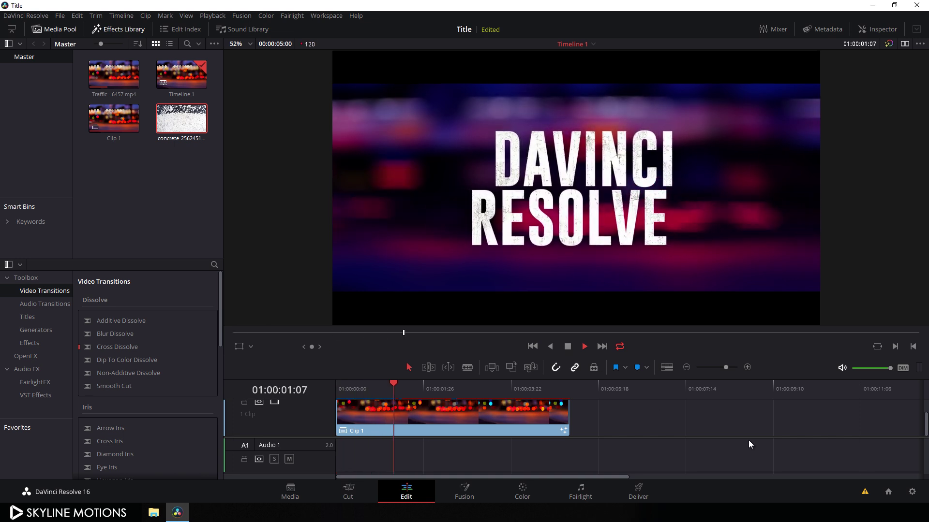